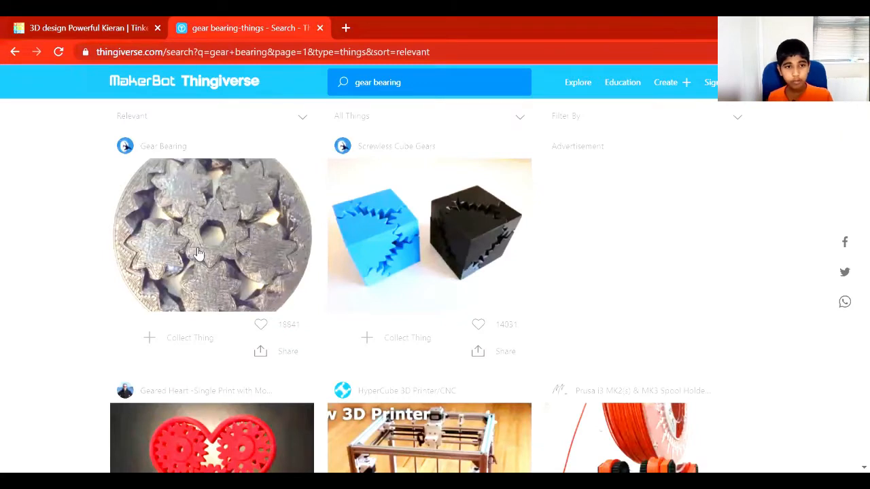
# Open the Gear Bearing model from the Thingiverse search results and download its bearing5.stl file
pyautogui.click(207, 234)
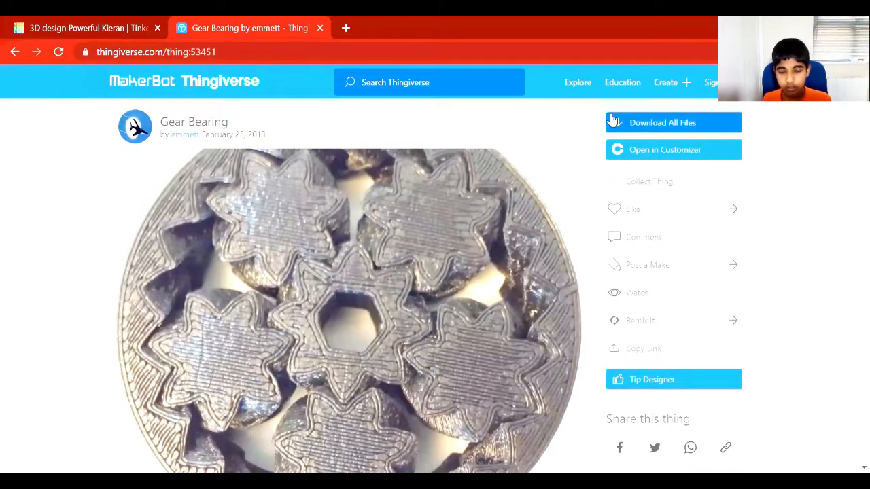
pyautogui.click(620, 123)
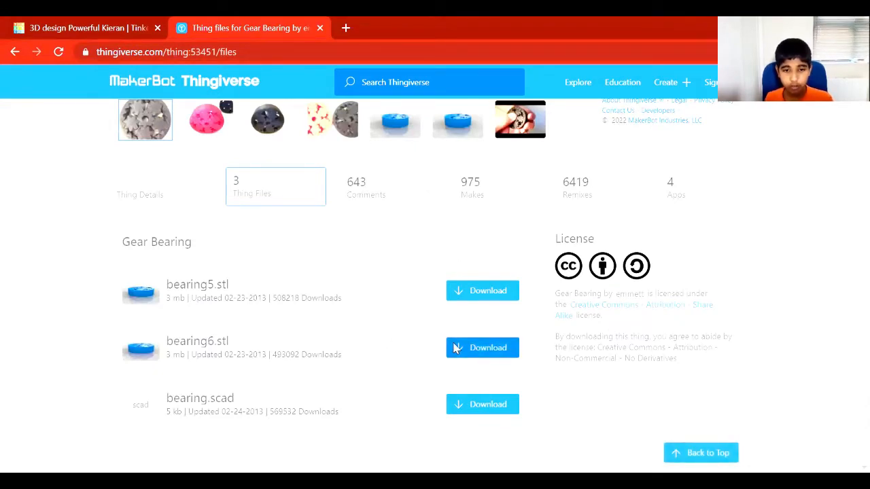
pyautogui.click(465, 304)
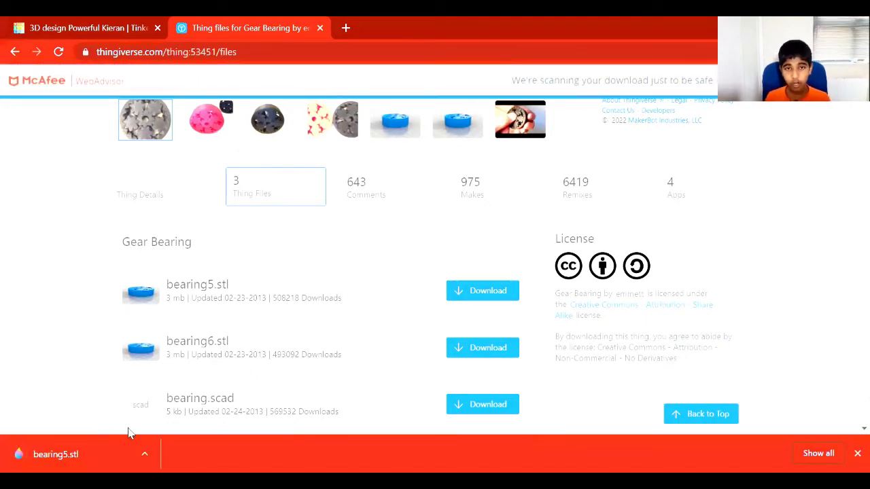
# Switch to the Tinkercad design and import the downloaded bearing5 file from the Downloads folder onto the workplane
pyautogui.click(58, 25)
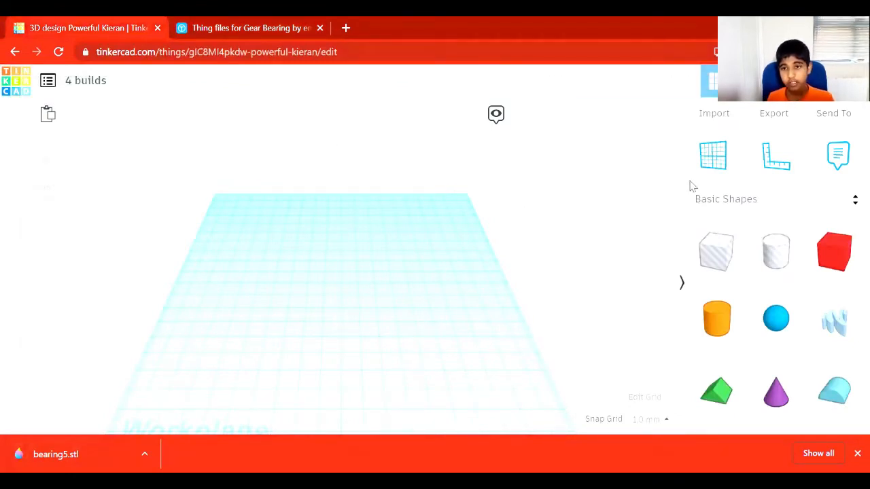
pyautogui.click(703, 123)
pyautogui.click(442, 257)
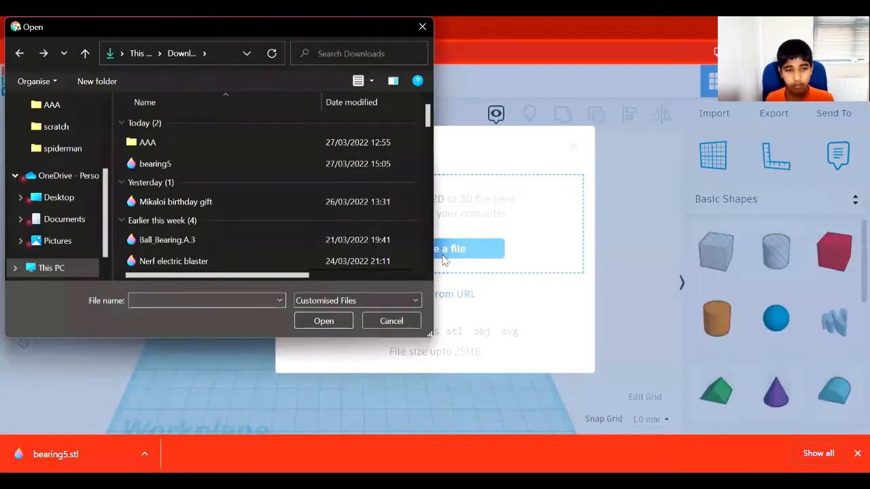
pyautogui.click(286, 174)
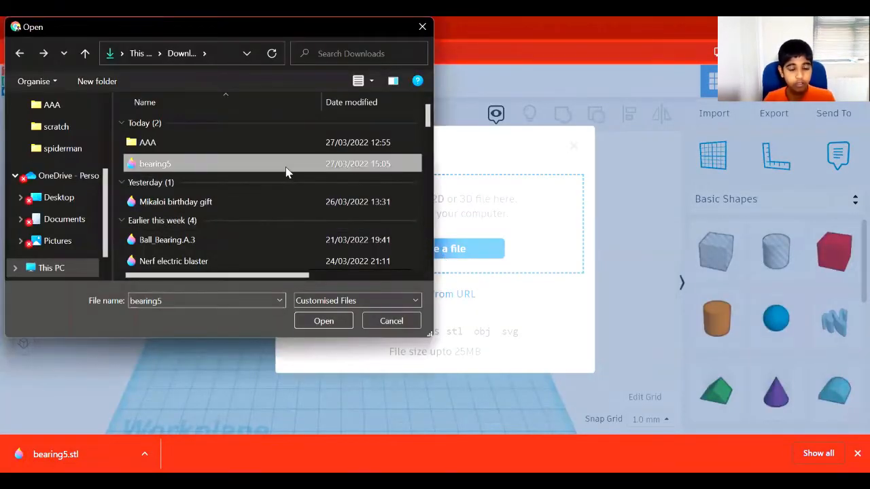
pyautogui.click(324, 321)
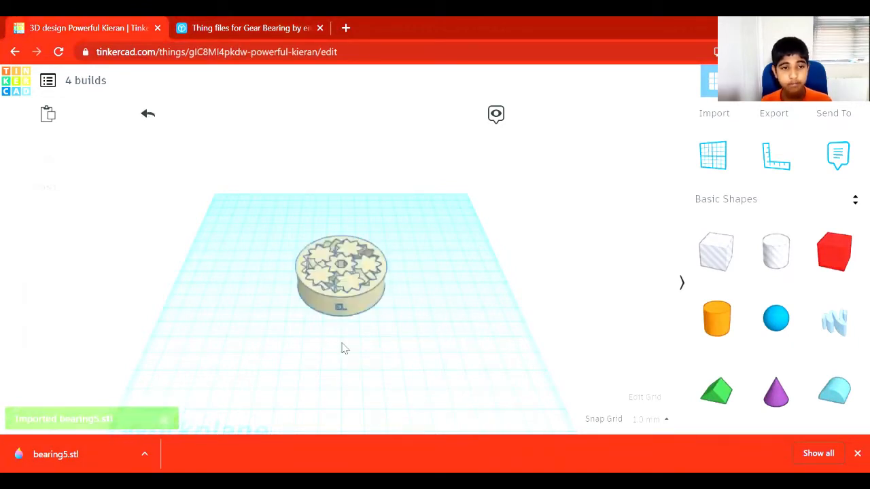
# Move the imported gear bearing to the back left area of the workplane, clearing the centre
pyautogui.scroll(2, 321, 279)
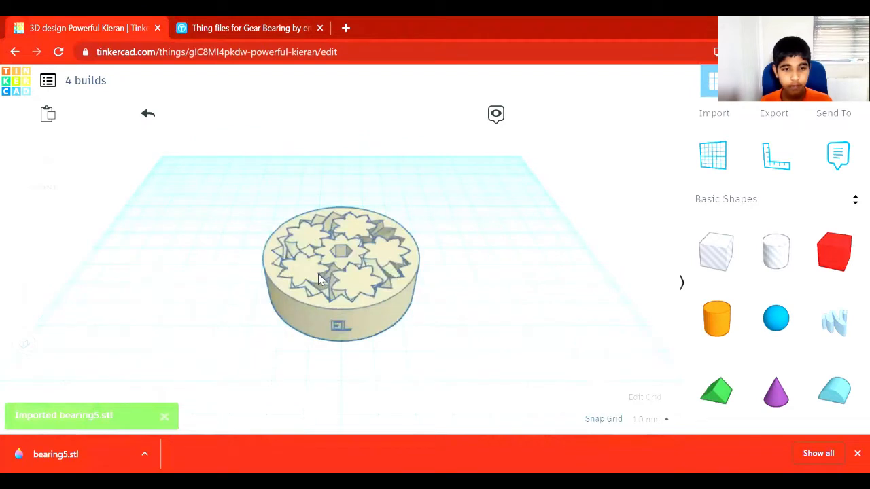
pyautogui.scroll(2, 320, 279)
pyautogui.scroll(2, 256, 204)
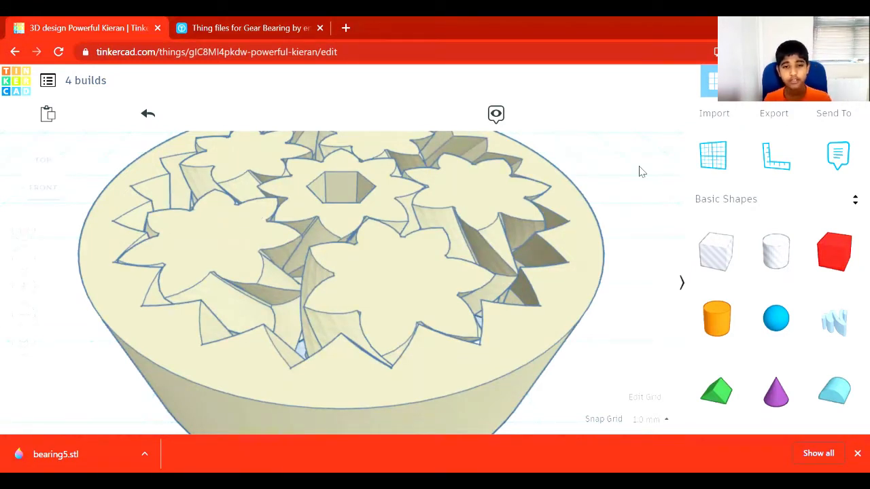
pyautogui.scroll(-3, 351, 244)
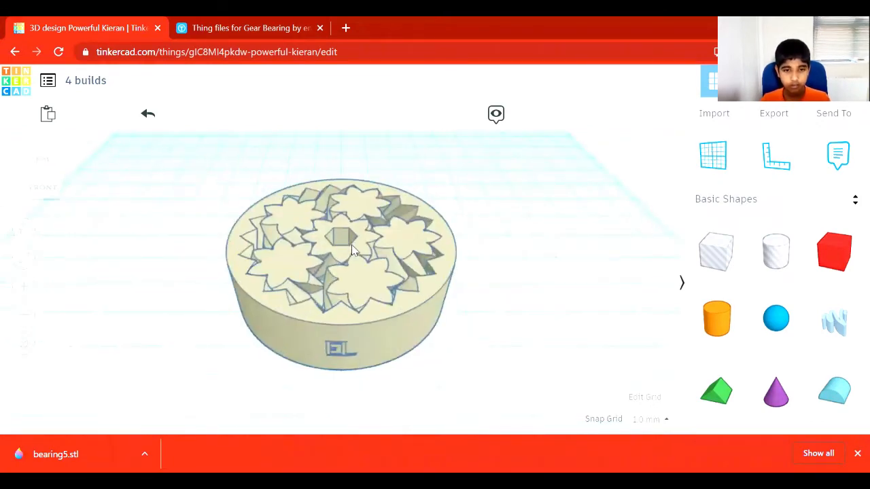
pyautogui.scroll(3, 352, 245)
pyautogui.click(352, 250)
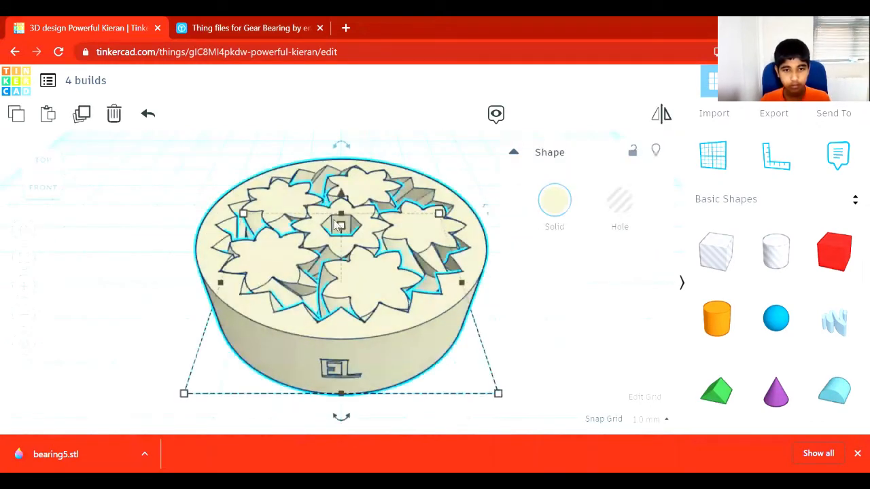
pyautogui.press('Left')
pyautogui.press('Left')
pyautogui.press('Left')
pyautogui.press('Left')
pyautogui.press('Left')
pyautogui.press('Left')
pyautogui.press('Left')
pyautogui.press('Left')
pyautogui.press('Left')
pyautogui.press('Left')
pyautogui.press('Left')
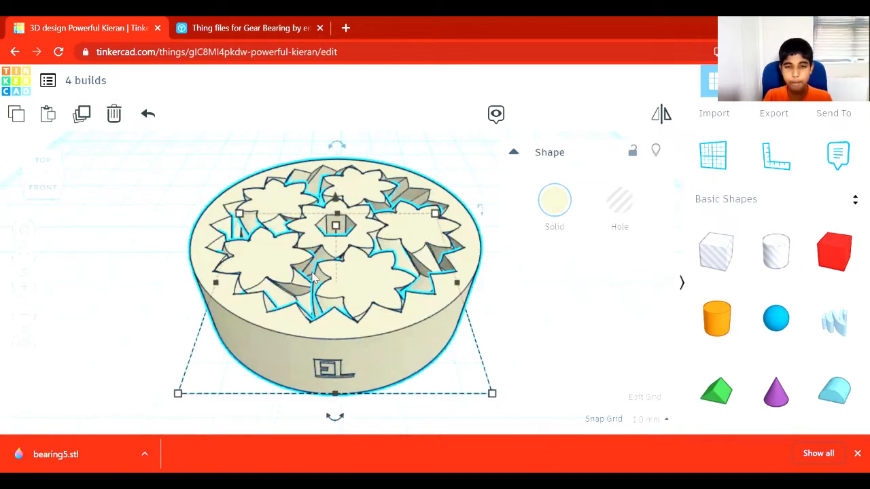
pyautogui.press('Up')
pyautogui.press('Up')
pyautogui.press('Up')
pyautogui.press('Up')
pyautogui.press('Up')
pyautogui.press('Up')
pyautogui.press('Up')
pyautogui.press('Up')
pyautogui.press('Up')
pyautogui.press('Up')
pyautogui.press('Up')
pyautogui.press('Up')
pyautogui.press('Up')
pyautogui.press('Up')
pyautogui.press('Up')
pyautogui.press('Up')
pyautogui.press('Up')
pyautogui.press('Up')
pyautogui.press('Up')
pyautogui.press('Up')
pyautogui.press('Up')
pyautogui.press('Up')
pyautogui.press('Up')
pyautogui.press('Up')
pyautogui.press('Up')
pyautogui.press('Up')
pyautogui.press('Up')
pyautogui.press('Up')
pyautogui.press('Up')
pyautogui.press('Up')
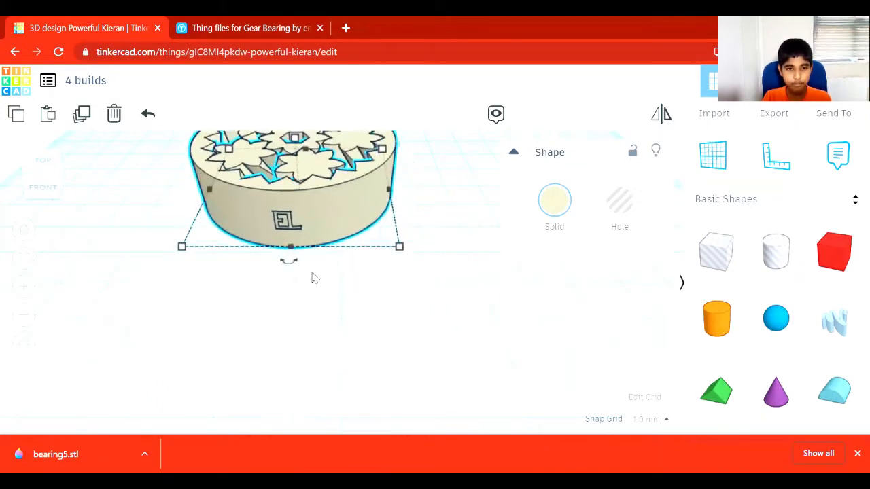
pyautogui.press('Left')
pyautogui.press('Left')
pyautogui.press('Left')
pyautogui.press('Left')
pyautogui.press('Left')
pyautogui.press('Left')
pyautogui.press('Left')
pyautogui.press('Left')
pyautogui.press('Left')
pyautogui.press('Left')
pyautogui.press('Left')
pyautogui.press('Left')
pyautogui.press('Left')
pyautogui.press('Left')
pyautogui.press('Left')
pyautogui.press('Up')
pyautogui.press('Up')
pyautogui.press('Up')
pyautogui.press('Up')
pyautogui.press('Up')
pyautogui.press('Left')
pyautogui.press('Left')
pyautogui.press('Left')
pyautogui.press('Left')
pyautogui.press('Left')
pyautogui.press('Left')
pyautogui.press('Left')
pyautogui.press('Left')
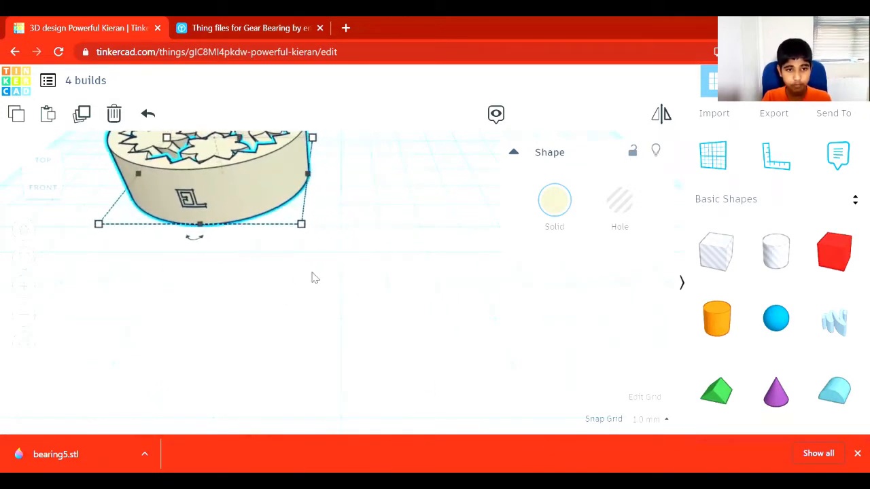
pyautogui.click(365, 242)
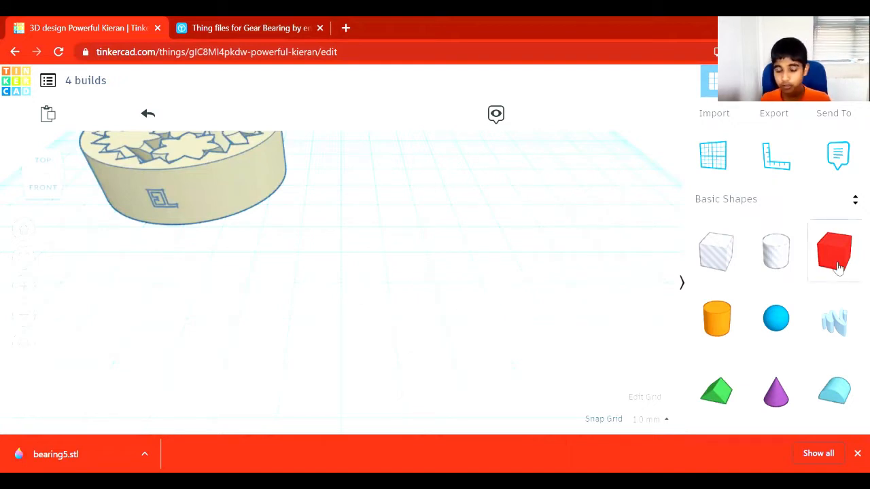
# Place a box in front of the bearing with a cylinder stacked on top of it, and group the two shapes
pyautogui.moveTo(840, 268); pyautogui.dragTo(342, 300)
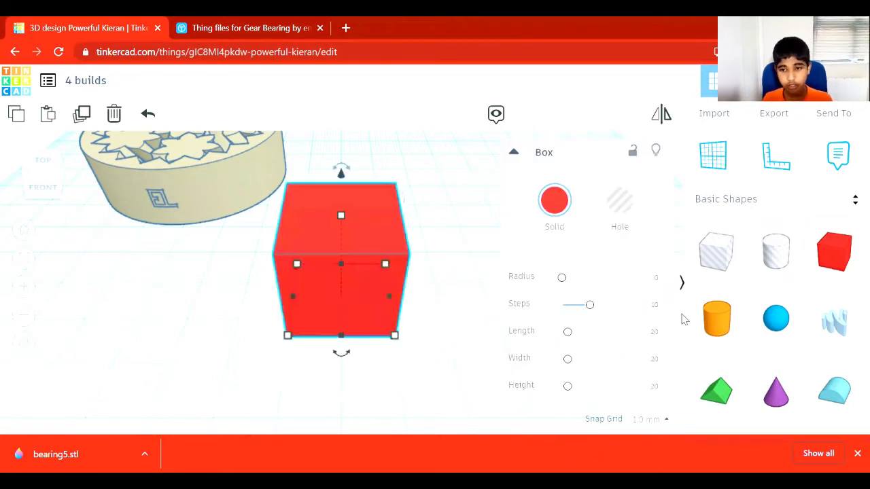
pyautogui.moveTo(717, 318); pyautogui.dragTo(340, 295)
pyautogui.moveTo(342, 222); pyautogui.dragTo(340, 157)
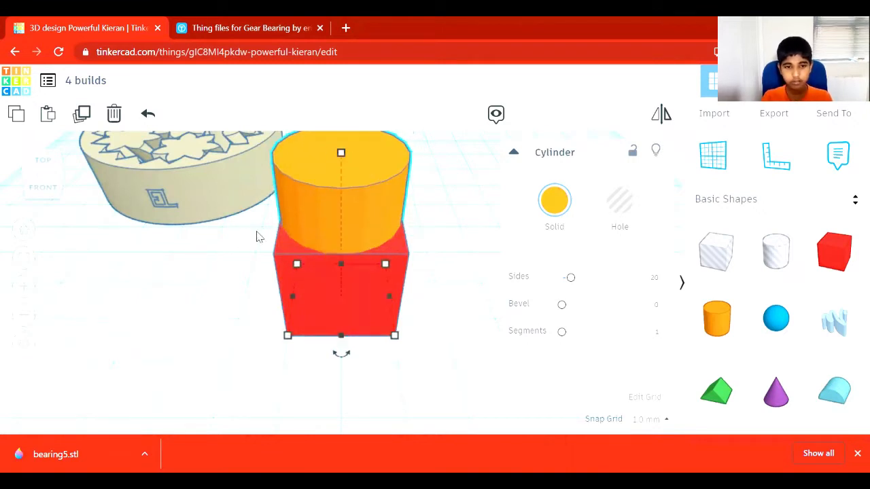
pyautogui.moveTo(257, 232); pyautogui.dragTo(435, 317)
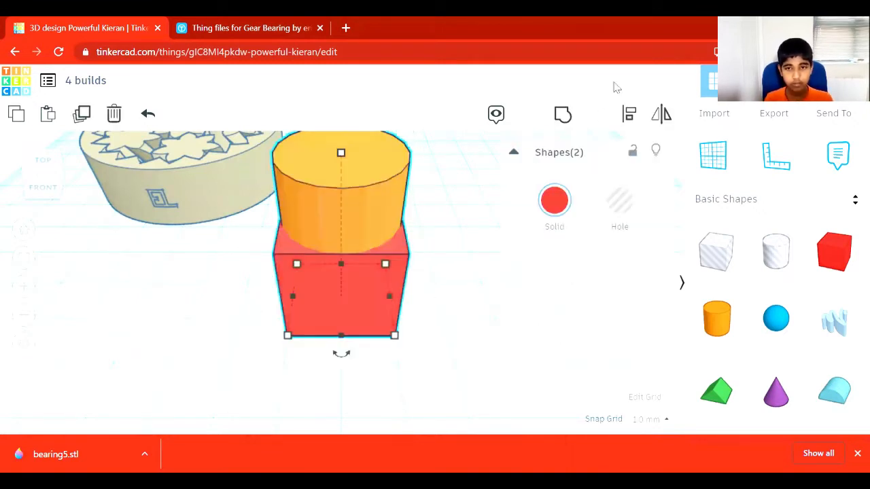
pyautogui.click(564, 120)
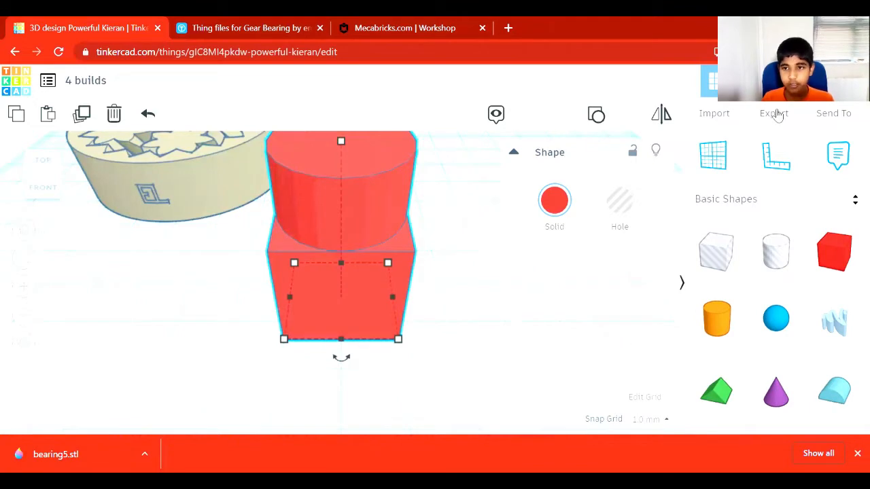
# Export only the selected box-and-cylinder group as an STL file and delete the group from the workplane
pyautogui.click(777, 114)
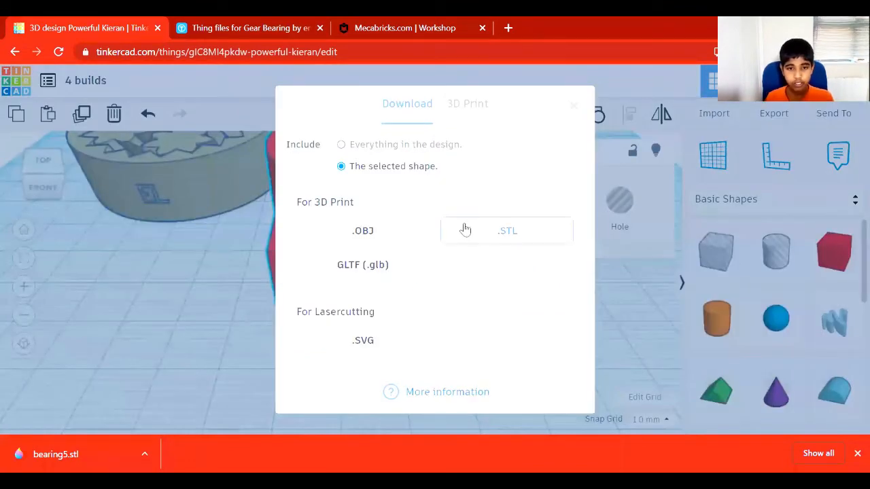
pyautogui.click(467, 230)
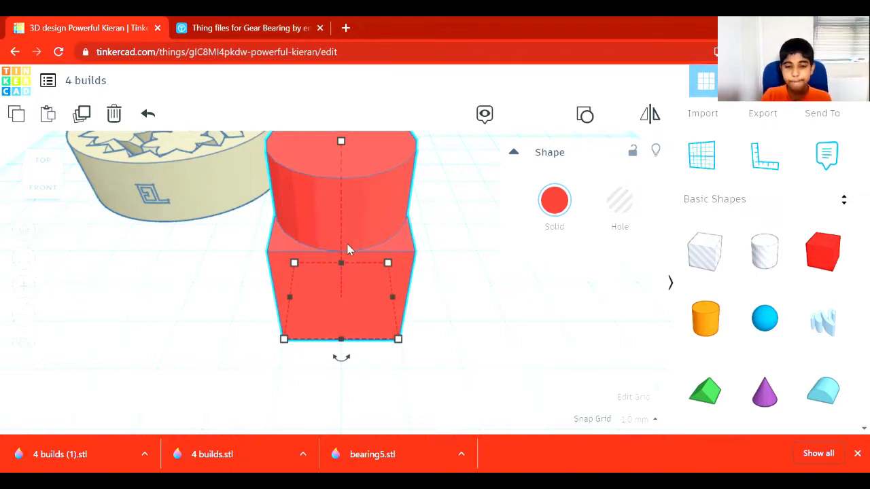
pyautogui.press('Delete')
pyautogui.click(200, 185)
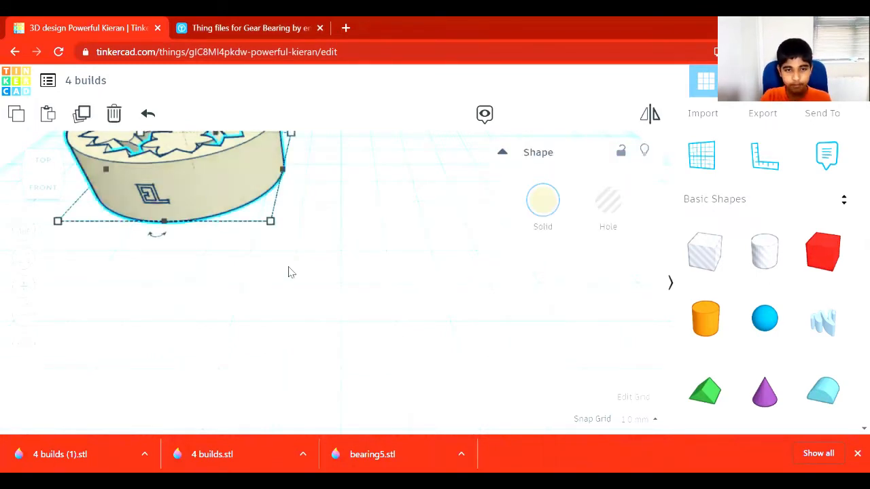
pyautogui.click(304, 280)
pyautogui.scroll(-1, 305, 280)
pyautogui.scroll(-2, 325, 376)
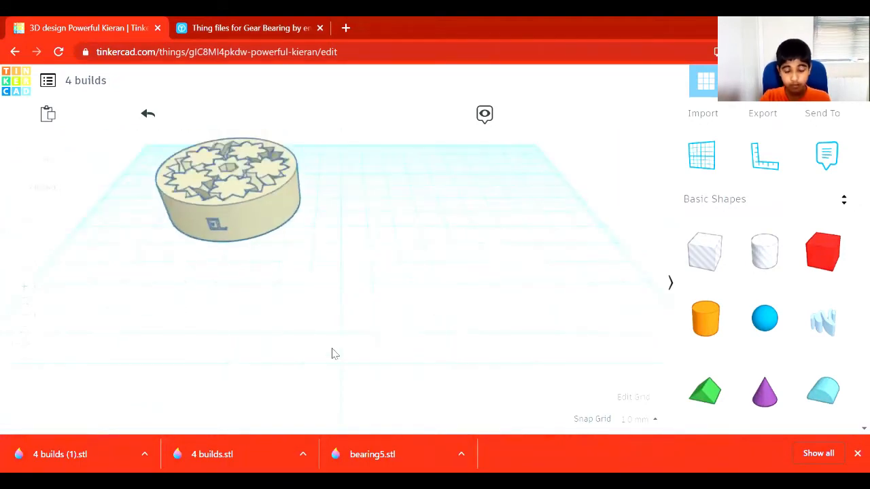
pyautogui.scroll(2, 347, 359)
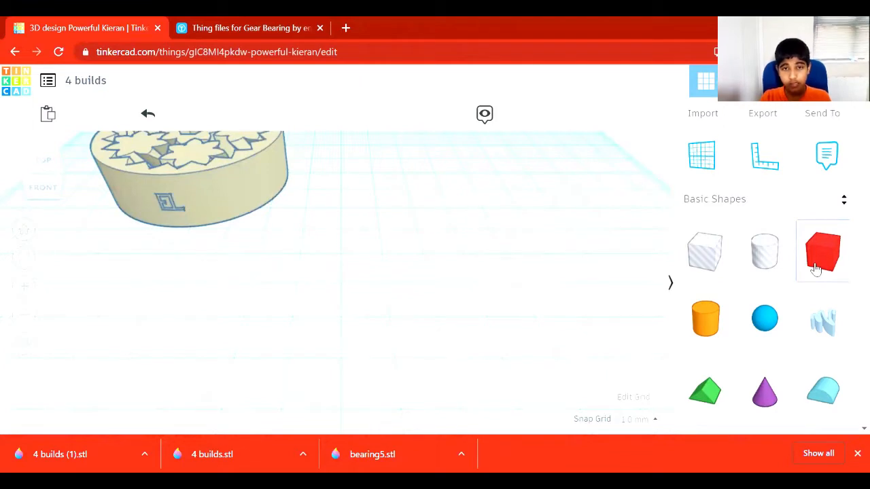
pyautogui.moveTo(817, 269); pyautogui.dragTo(346, 319)
pyautogui.press('Delete')
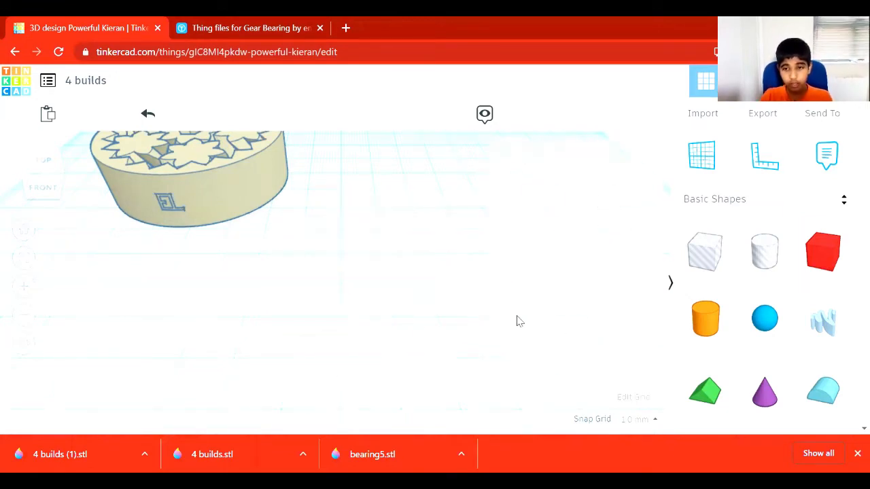
# Place a solid cylinder in front of the gear bearing and set its number of sides to 64
pyautogui.moveTo(704, 329); pyautogui.dragTo(342, 318)
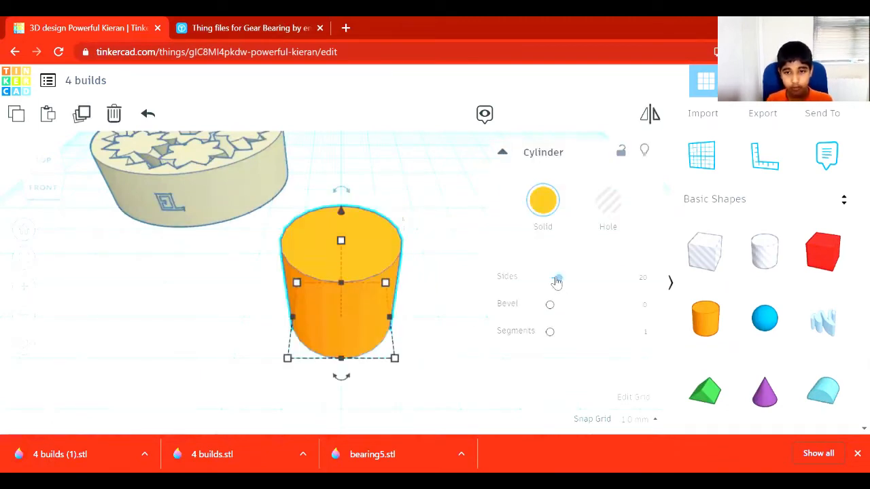
pyautogui.moveTo(559, 277); pyautogui.dragTo(609, 277)
pyautogui.scroll(3, 144, 288)
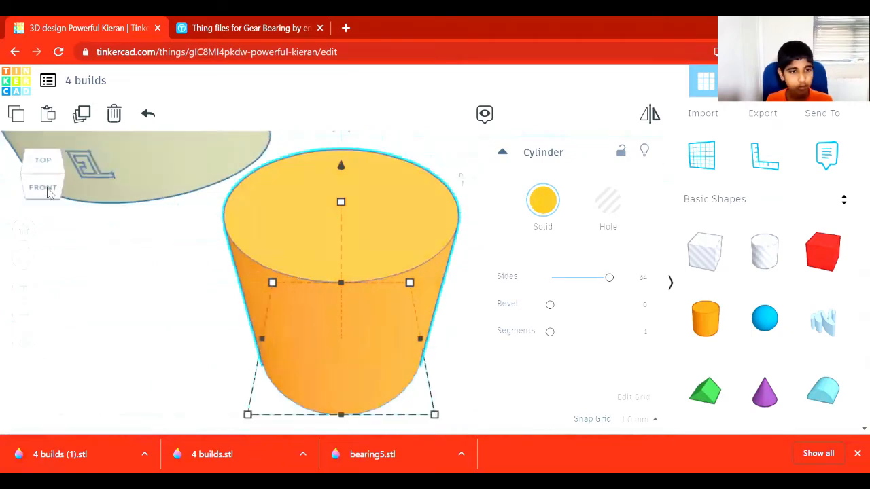
# Add two copies of the cylinder in place, rotating each by 90° about a different horizontal axis so all three intersect
pyautogui.moveTo(46, 188)
pyautogui.mouseDown()
pyautogui.moveTo(54, 193)
pyautogui.moveTo(49, 175)
pyautogui.mouseUp()
pyautogui.scroll(-5, 320, 290)
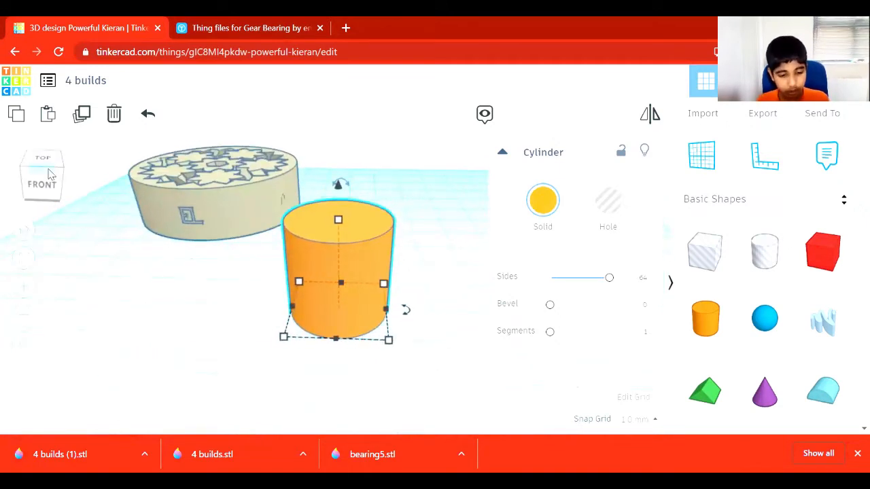
pyautogui.moveTo(49, 175); pyautogui.dragTo(62, 174)
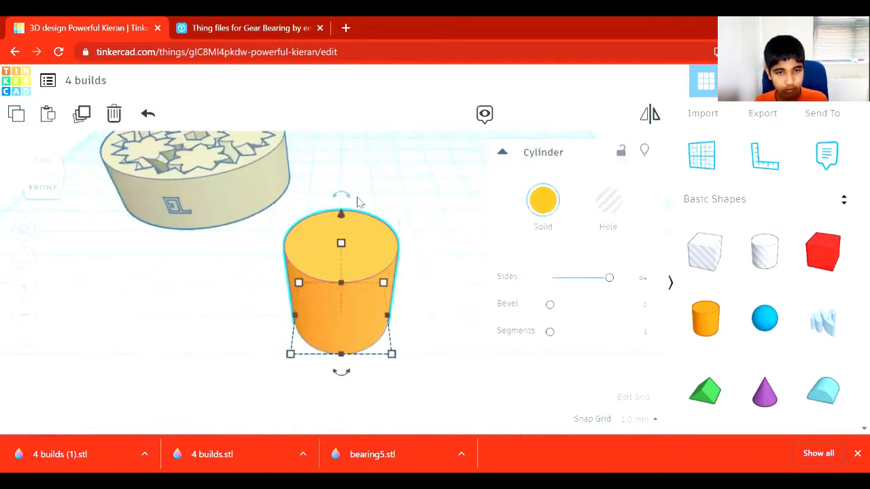
pyautogui.moveTo(341, 195); pyautogui.dragTo(289, 242)
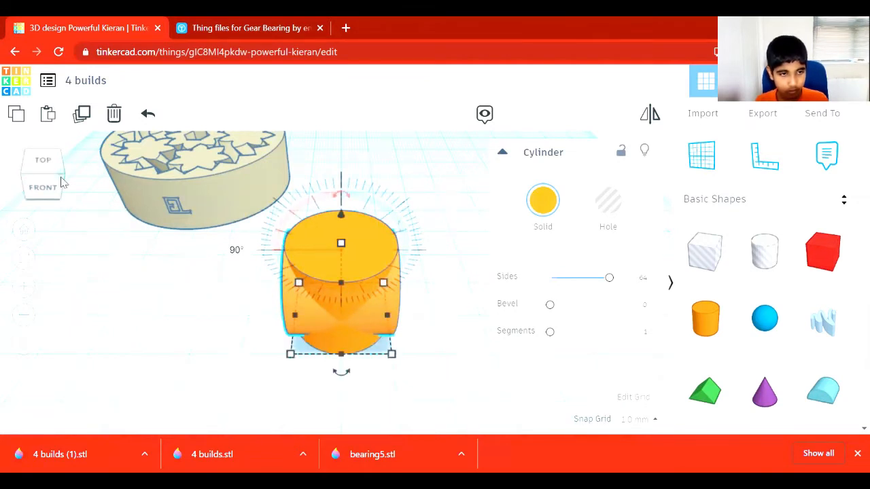
pyautogui.moveTo(63, 181); pyautogui.dragTo(40, 171)
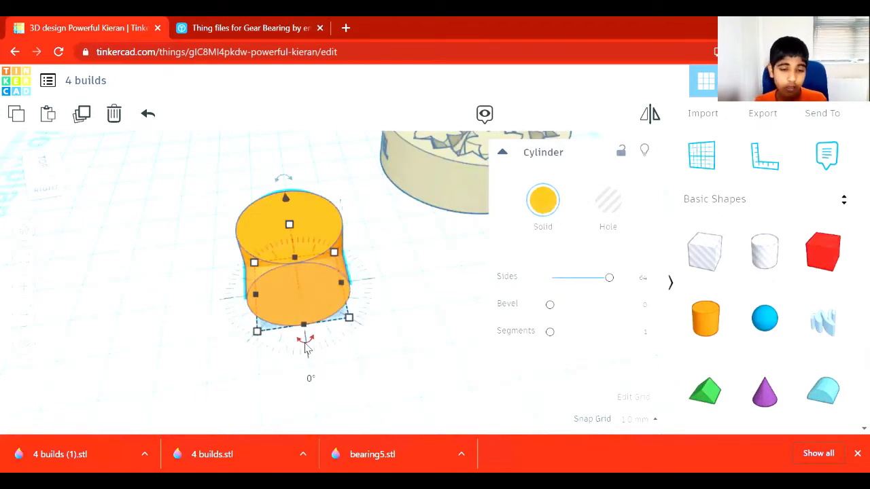
pyautogui.moveTo(305, 344); pyautogui.dragTo(356, 285)
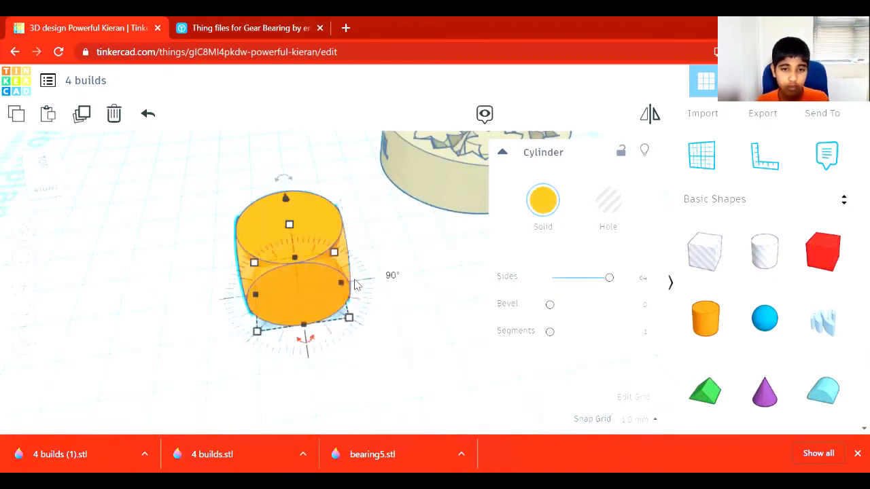
pyautogui.moveTo(44, 164)
pyautogui.mouseDown()
pyautogui.moveTo(72, 159)
pyautogui.moveTo(227, 207)
pyautogui.moveTo(28, 165)
pyautogui.mouseUp()
pyautogui.click(225, 323)
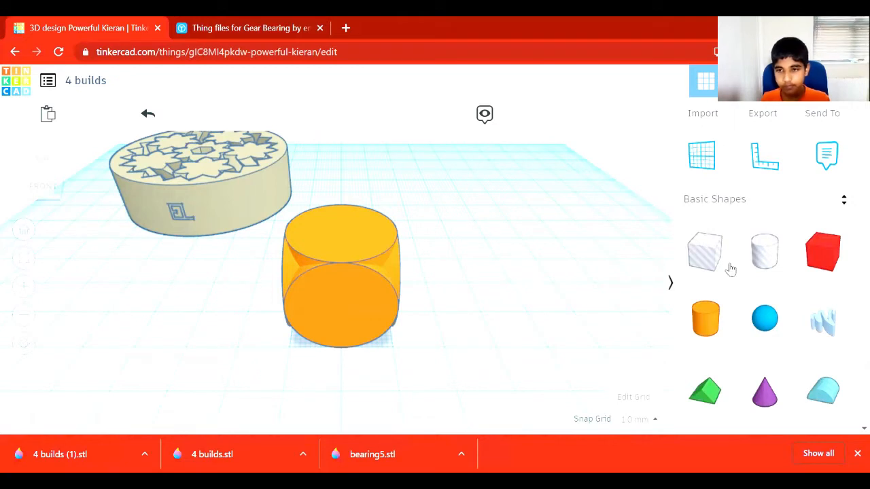
# Add a solid text shape in front of the intersecting cylinders and change its text to 5
pyautogui.click(694, 198)
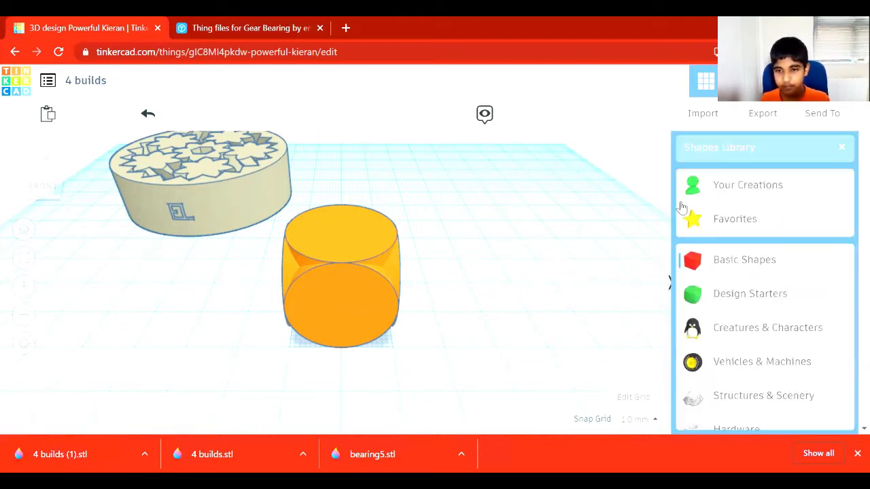
pyautogui.click(646, 225)
pyautogui.scroll(-1, 743, 313)
pyautogui.scroll(-2, 741, 311)
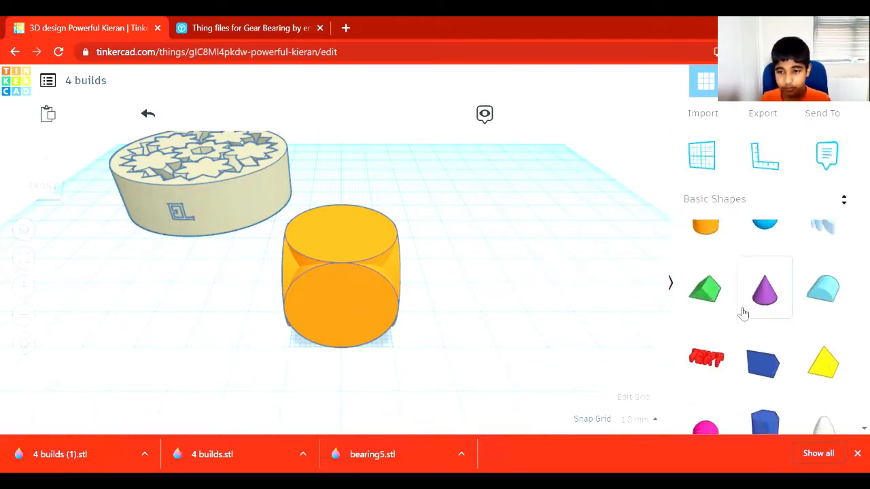
pyautogui.moveTo(707, 307); pyautogui.dragTo(344, 352)
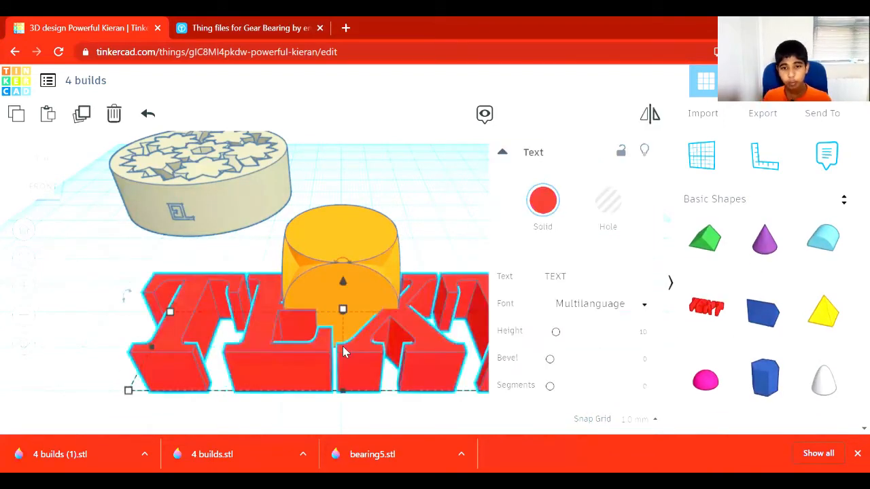
pyautogui.click(587, 277)
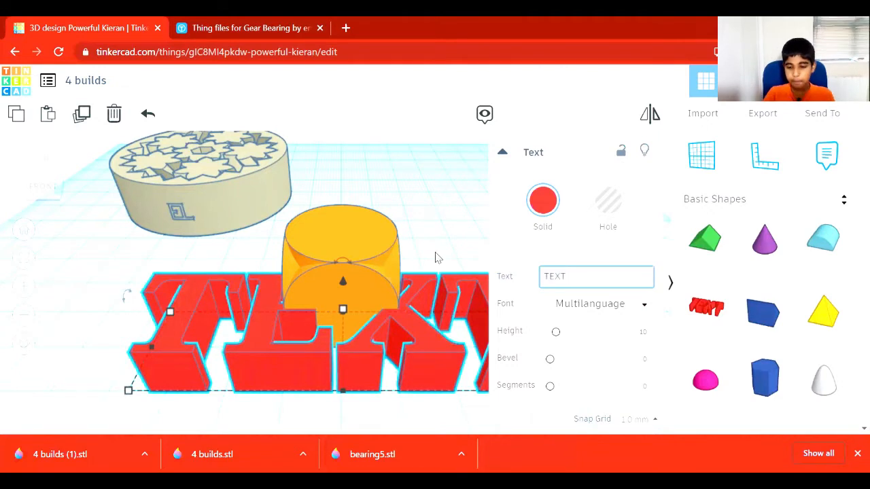
pyautogui.press('BackSpace')
pyautogui.press('BackSpace')
pyautogui.press('BackSpace')
pyautogui.press('BackSpace')
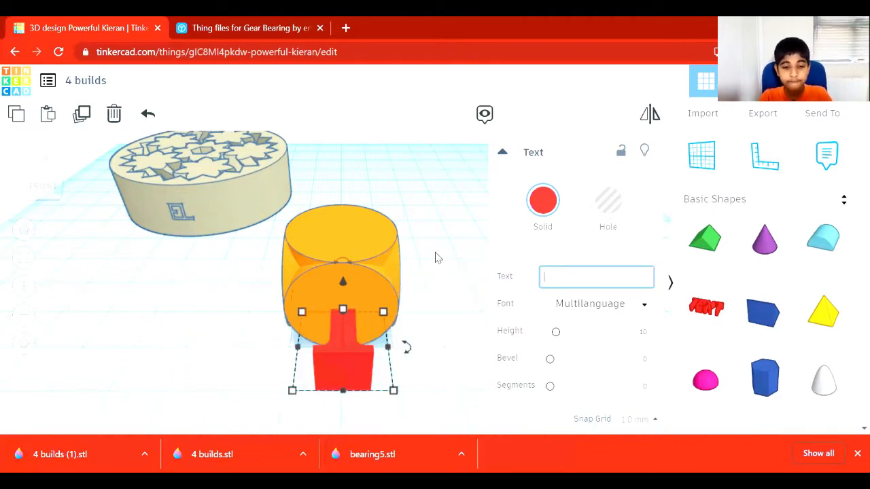
pyautogui.write('5')
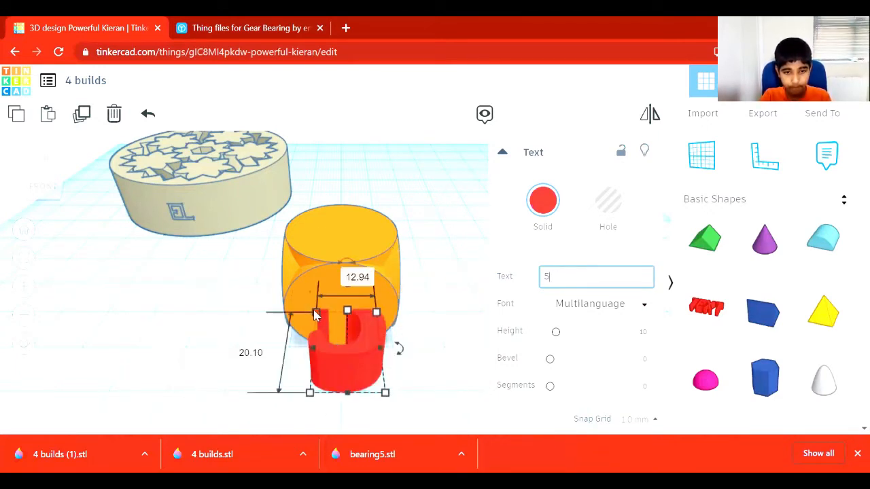
# Shrink the numeral 5 and centre it on the underside of the intersecting cylinders
pyautogui.moveTo(313, 311); pyautogui.dragTo(354, 363)
pyautogui.moveTo(44, 156); pyautogui.dragTo(58, 162)
pyautogui.click(328, 266)
pyautogui.scroll(2, 326, 258)
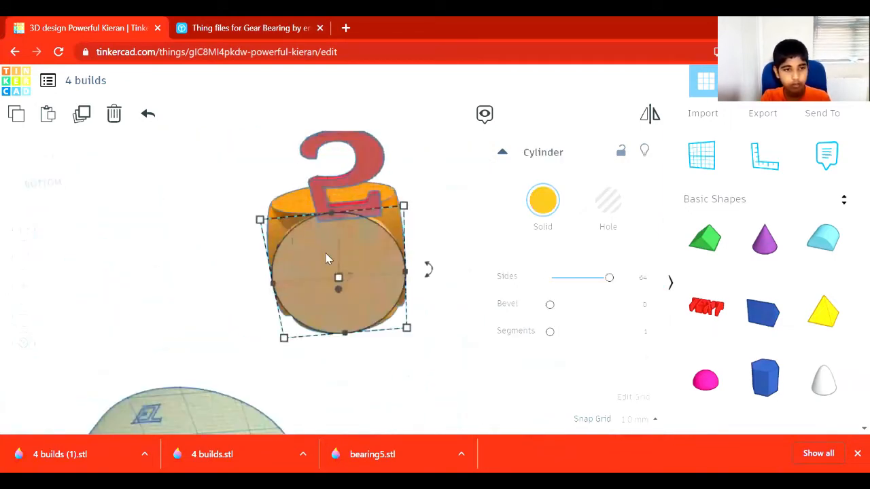
pyautogui.click(43, 183)
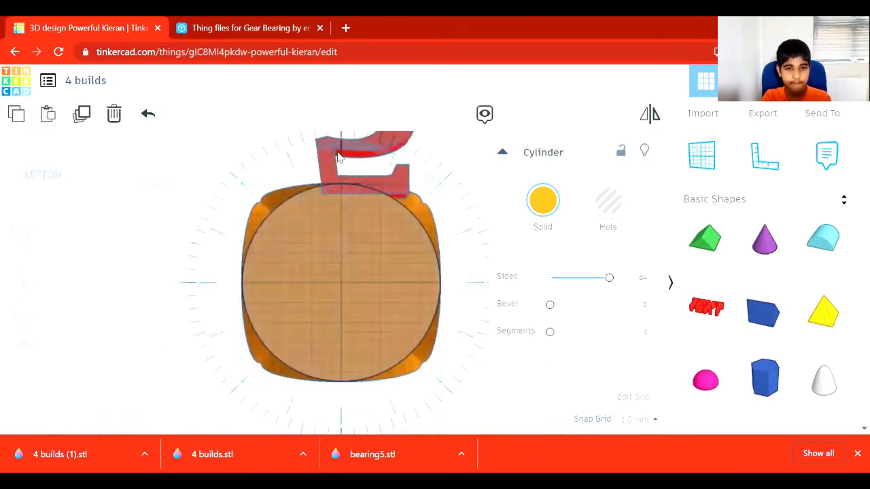
pyautogui.moveTo(350, 156); pyautogui.dragTo(326, 296)
pyautogui.moveTo(42, 177); pyautogui.dragTo(3, 141)
pyautogui.moveTo(40, 167); pyautogui.dragTo(35, 136)
# Mirror the numeral 5 so that it reads correctly when viewed from below
pyautogui.click(649, 113)
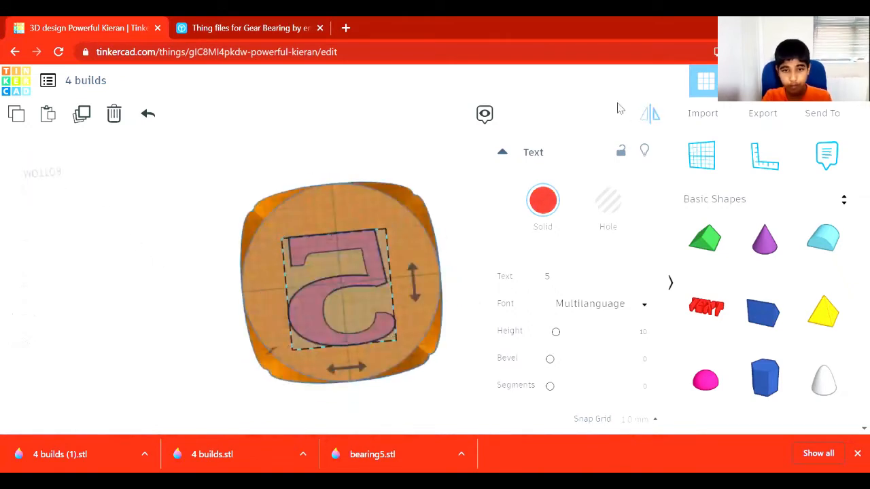
pyautogui.click(416, 276)
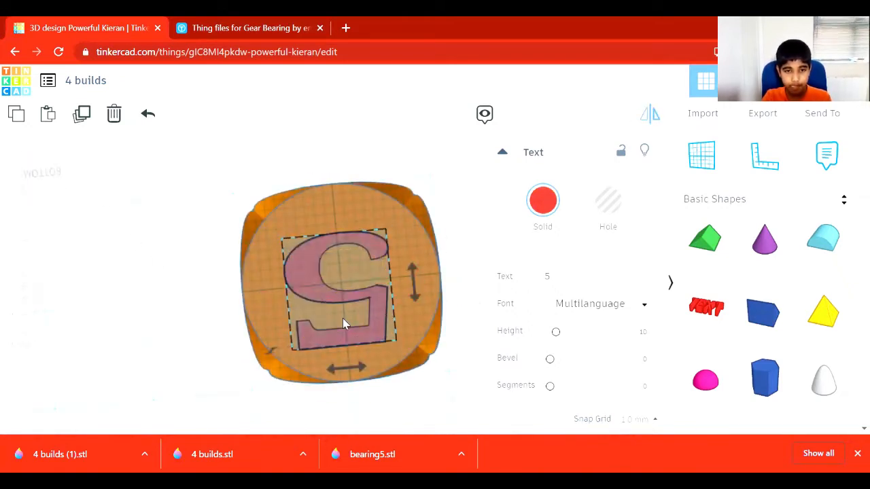
pyautogui.click(347, 368)
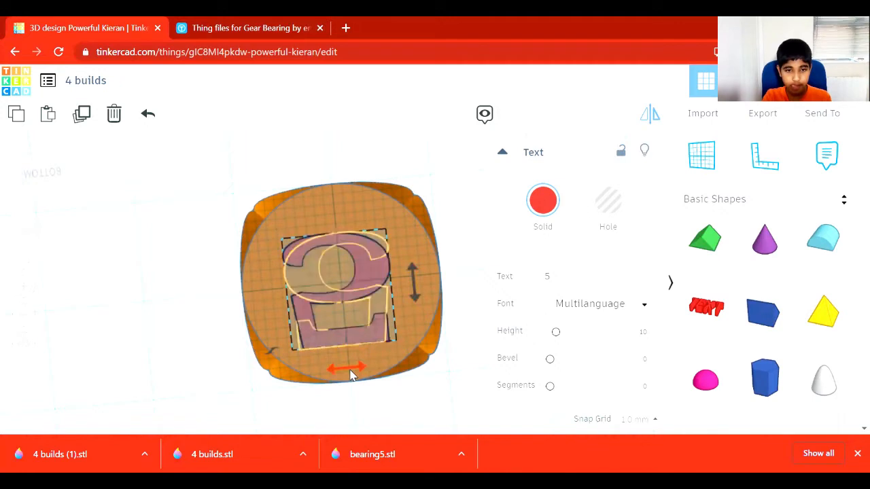
pyautogui.click(416, 269)
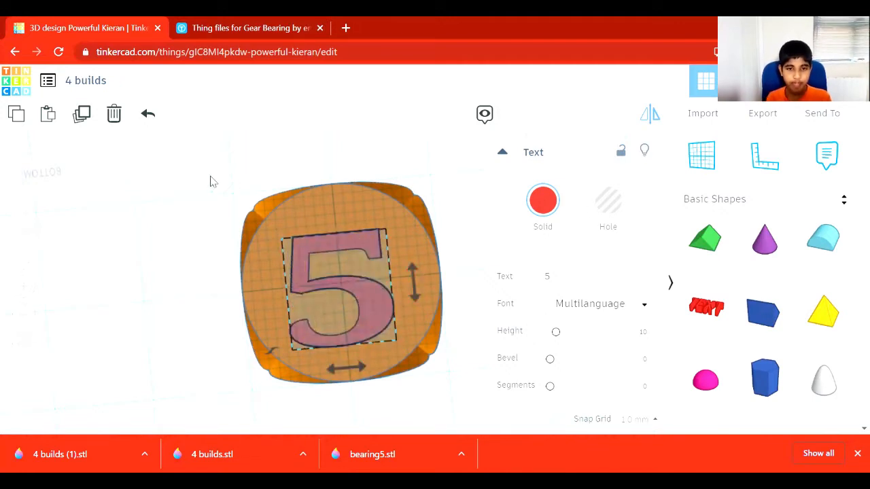
pyautogui.click(206, 181)
# Raise the three intersecting cylinders by 1 mm so the numeral 5 protrudes from their underside
pyautogui.moveTo(41, 177); pyautogui.dragTo(20, 188)
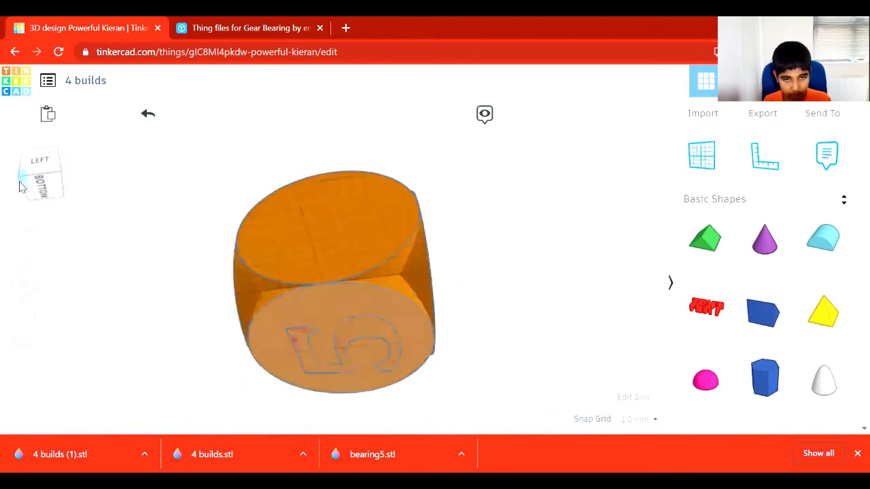
pyautogui.moveTo(155, 181); pyautogui.dragTo(441, 238)
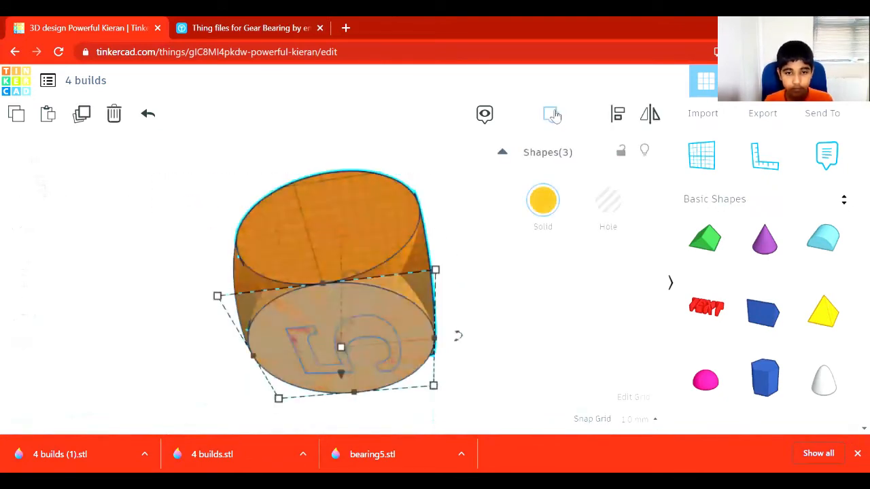
pyautogui.moveTo(341, 375); pyautogui.dragTo(339, 369)
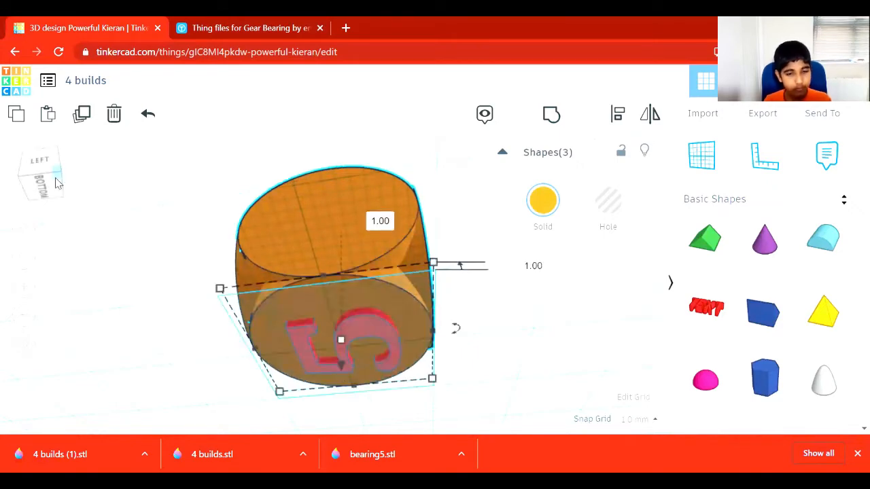
pyautogui.click(49, 185)
pyautogui.click(47, 188)
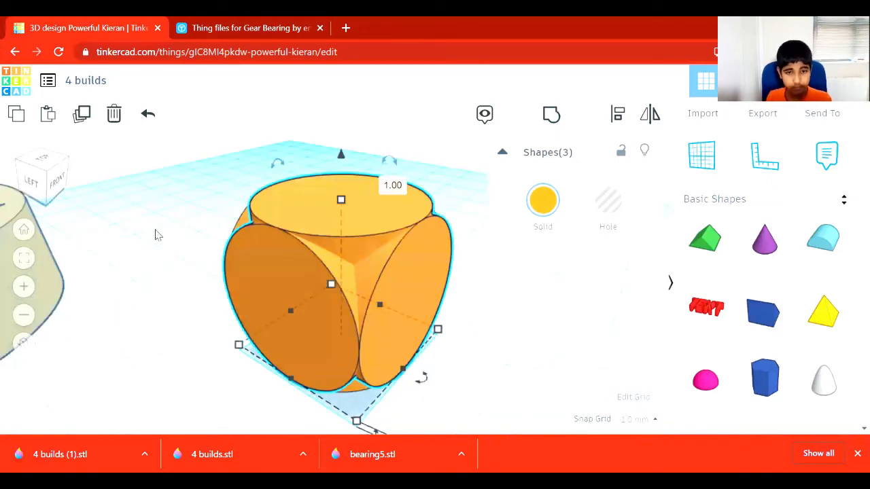
pyautogui.click(181, 231)
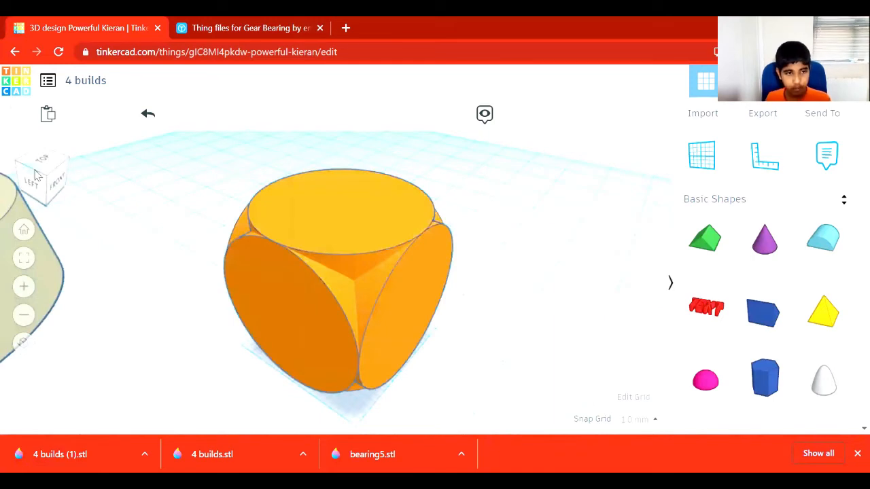
# Try to raise the original numeral 5 by 19 mm to the top face, and undo the move
pyautogui.moveTo(36, 174); pyautogui.dragTo(26, 174)
pyautogui.click(21, 169)
pyautogui.click(310, 348)
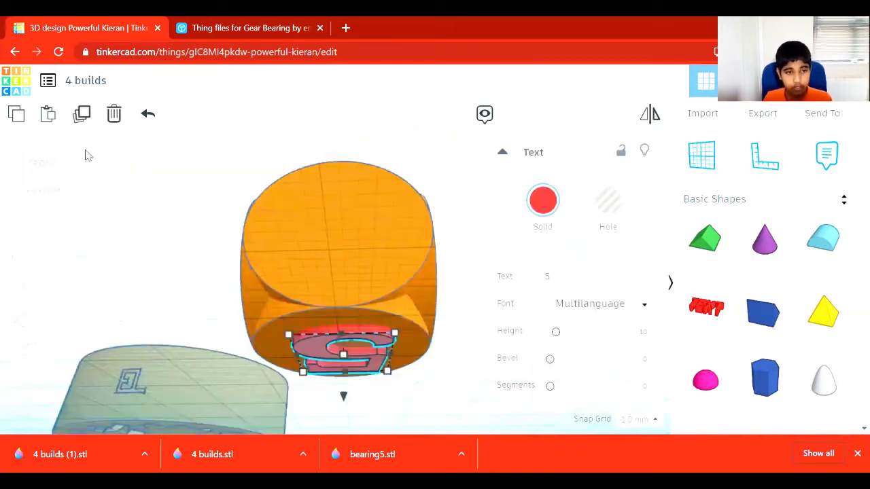
pyautogui.click(41, 179)
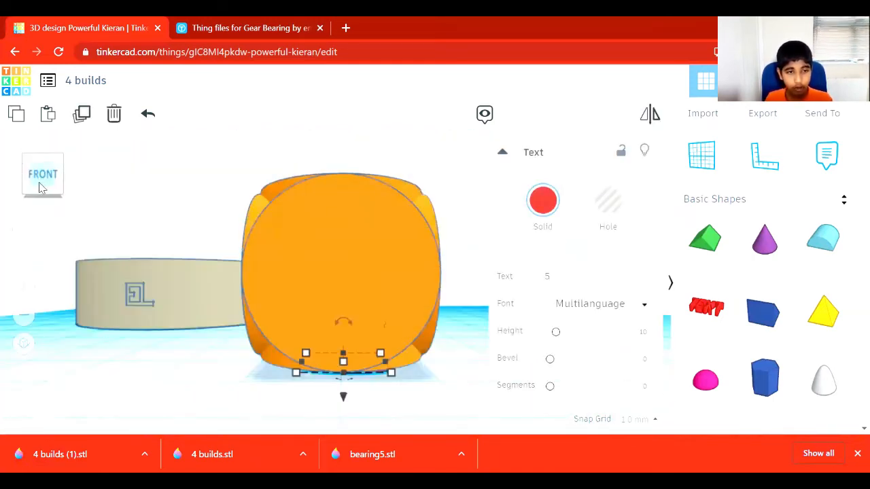
pyautogui.moveTo(39, 183); pyautogui.dragTo(41, 192)
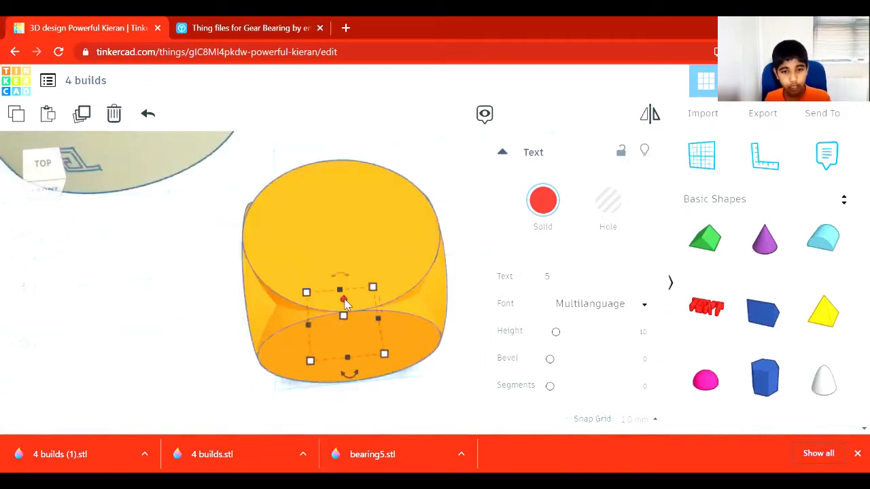
pyautogui.moveTo(345, 304); pyautogui.dragTo(352, 204)
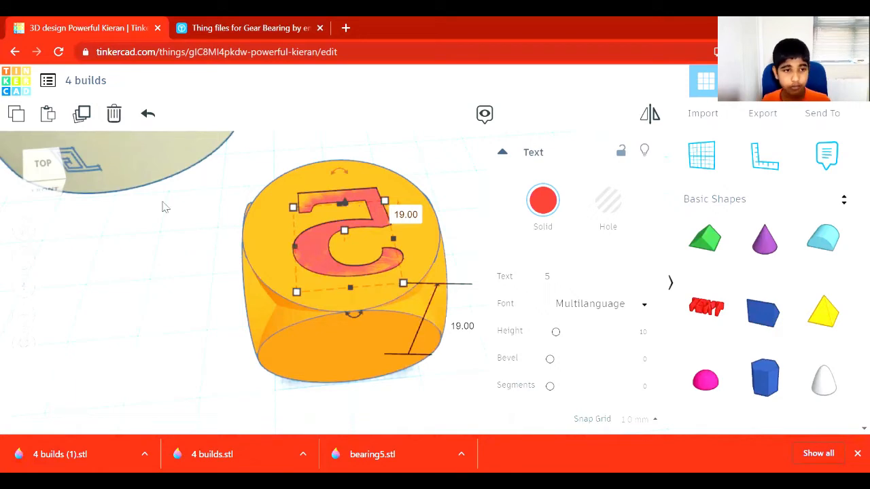
pyautogui.click(60, 167)
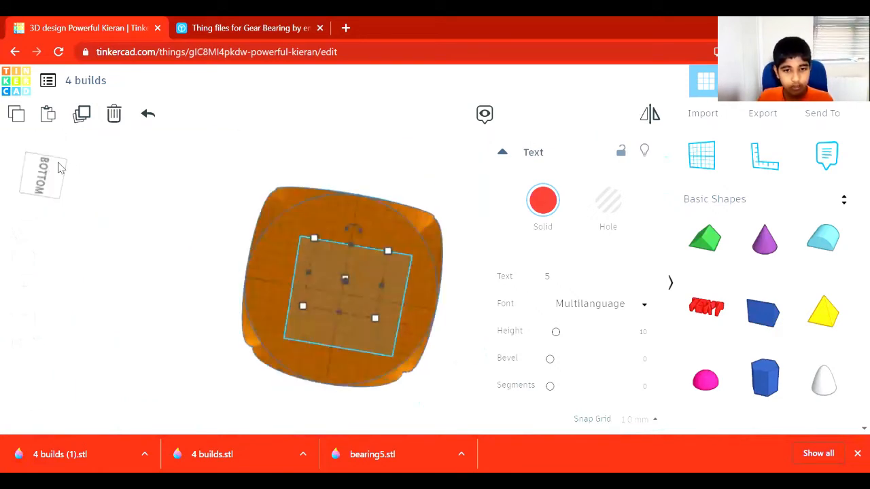
pyautogui.click(59, 167)
pyautogui.hotkey('ctrl', 'z')
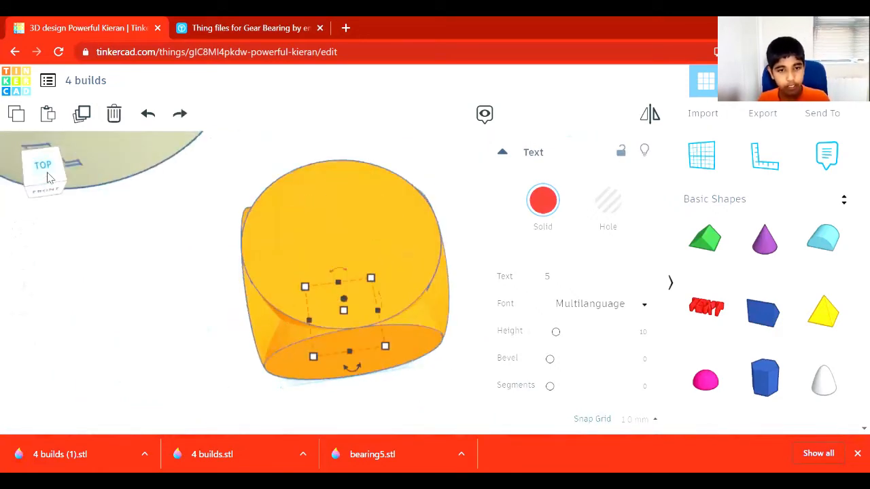
# Duplicate the numeral 5 on the underside and raise the copy 20 mm so it protrudes from the top face
pyautogui.click(37, 172)
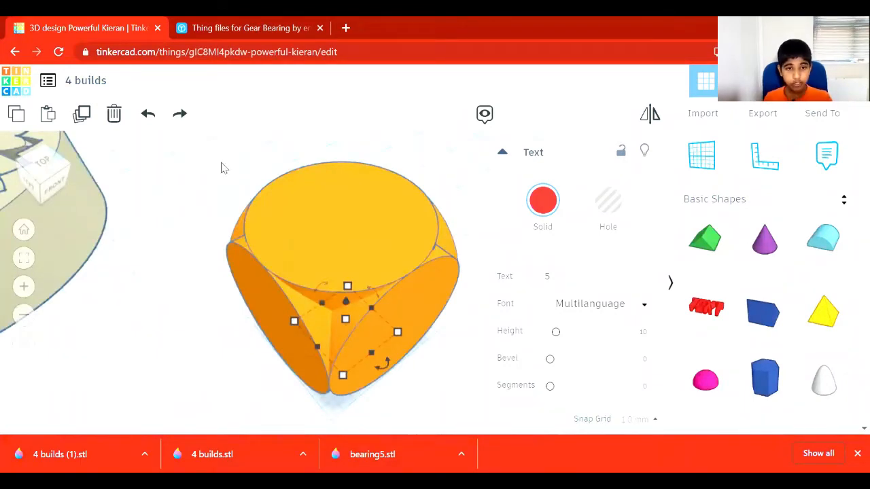
pyautogui.moveTo(50, 173)
pyautogui.mouseDown()
pyautogui.moveTo(59, 172)
pyautogui.moveTo(47, 177)
pyautogui.moveTo(56, 171)
pyautogui.moveTo(45, 166)
pyautogui.moveTo(57, 167)
pyautogui.moveTo(39, 179)
pyautogui.mouseUp()
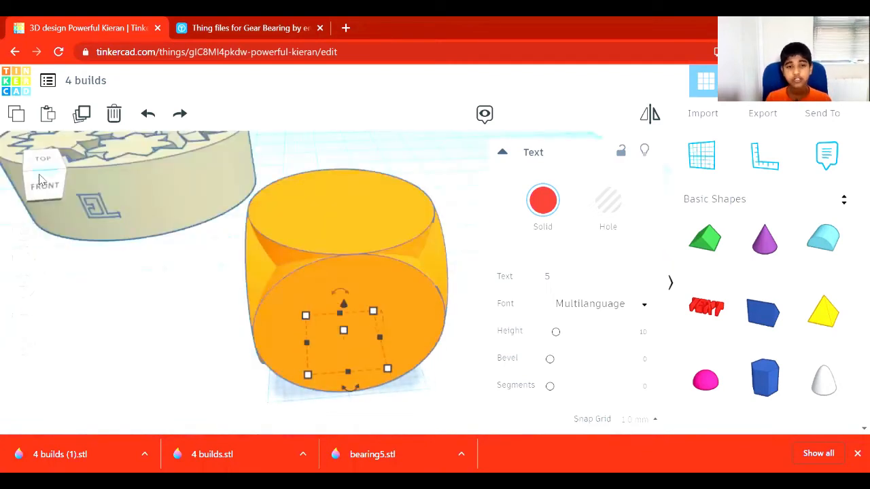
pyautogui.click(183, 306)
pyautogui.click(335, 307)
pyautogui.moveTo(344, 308); pyautogui.dragTo(345, 157)
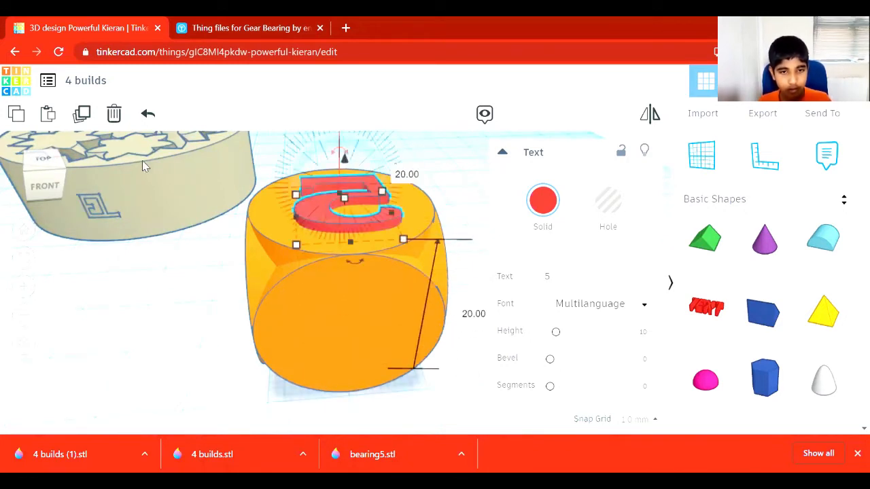
# Change the numeral on the top face to 2 and mirror it horizontally so it reads correctly from above
pyautogui.click(49, 157)
pyautogui.click(572, 278)
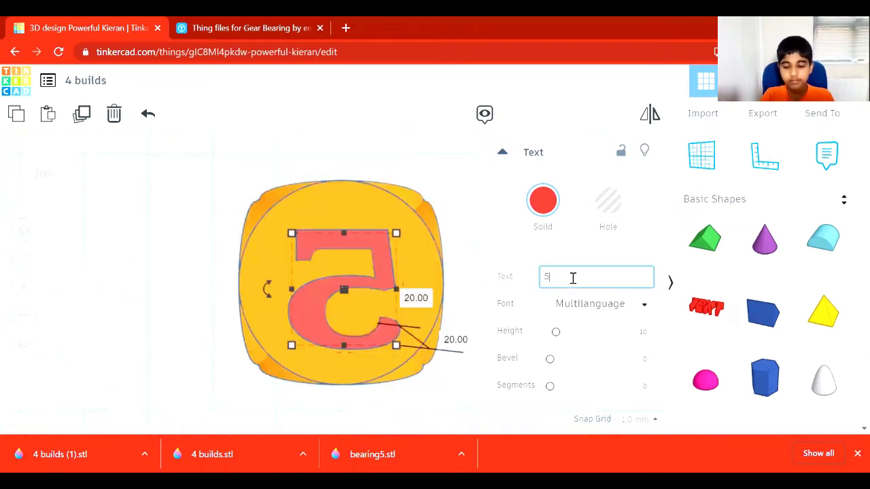
pyautogui.press('BackSpace')
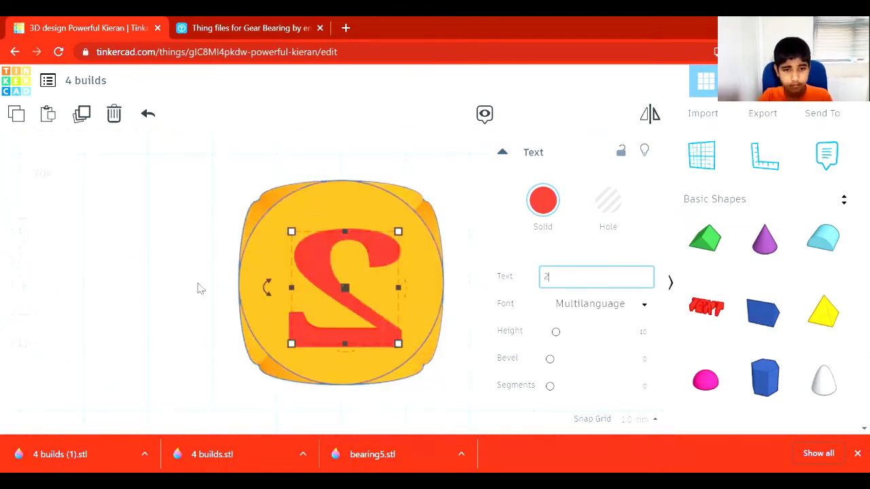
pyautogui.click(650, 115)
pyautogui.click(340, 369)
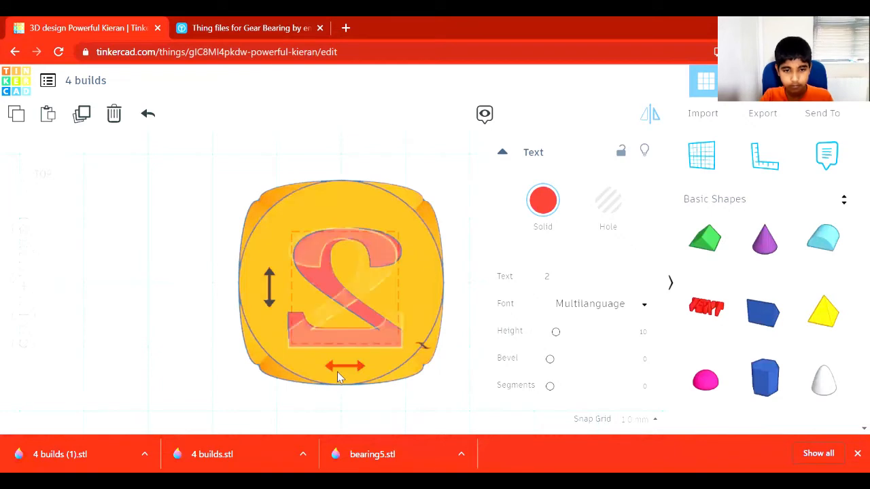
pyautogui.click(41, 172)
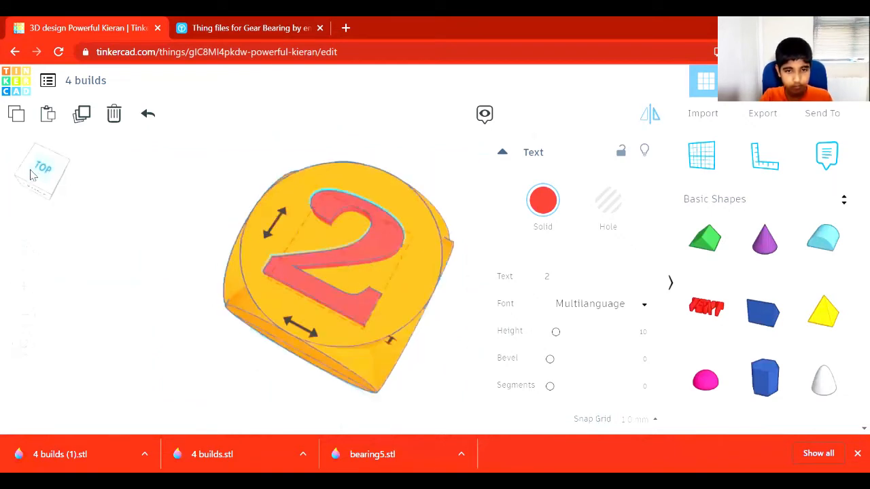
pyautogui.moveTo(58, 170); pyautogui.dragTo(194, 169)
pyautogui.click(60, 164)
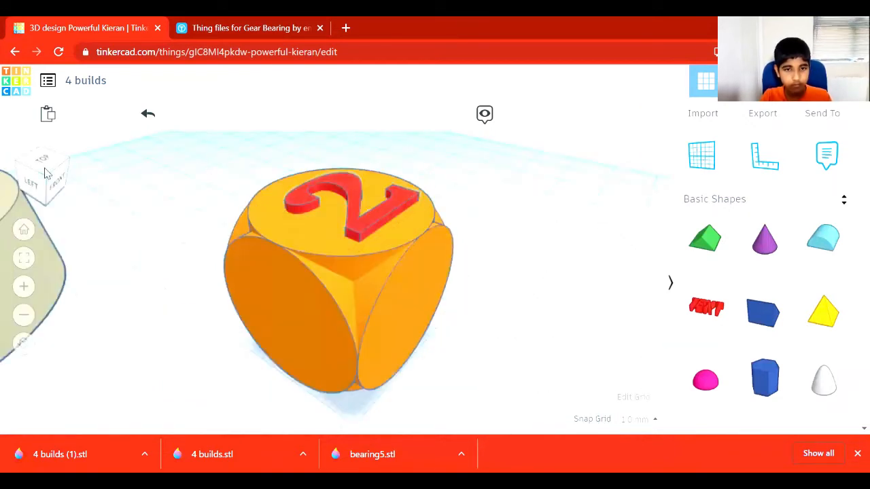
# Remove the two horizontal cylinders, keeping the upright cylinder with its numerals on both ends
pyautogui.moveTo(39, 168); pyautogui.dragTo(34, 173)
pyautogui.click(36, 176)
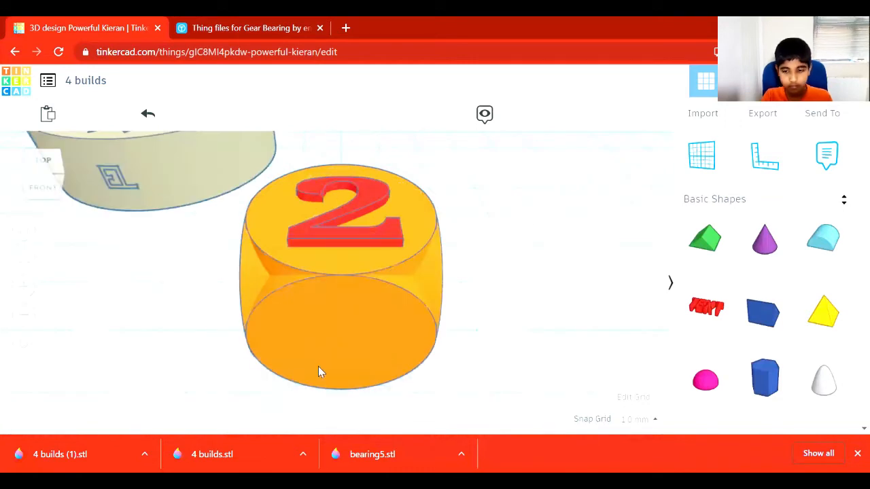
pyautogui.hotkey('ctrl', 'z')
pyautogui.hotkey('ctrl', 'z')
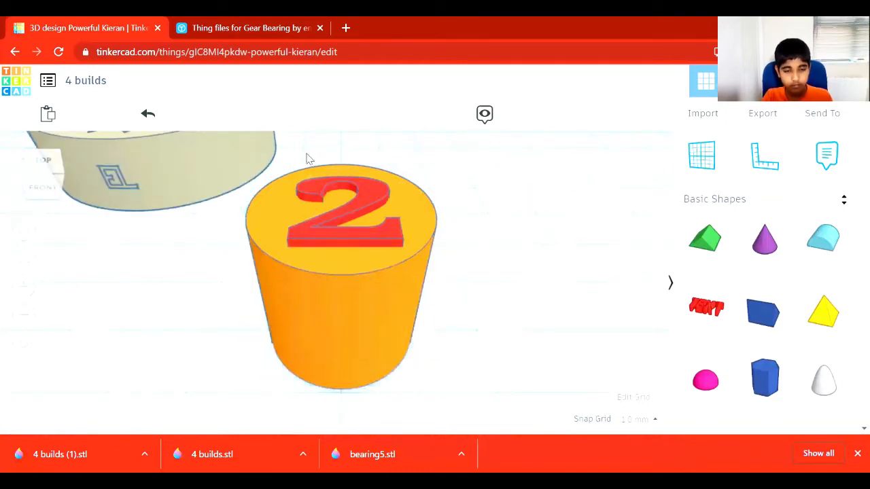
# Duplicate the upright cylinder together with both numerals, and rotate the copy 90° about the front-to-back axis
pyautogui.moveTo(309, 159); pyautogui.dragTo(372, 349)
pyautogui.hotkey('ctrl', 'd')
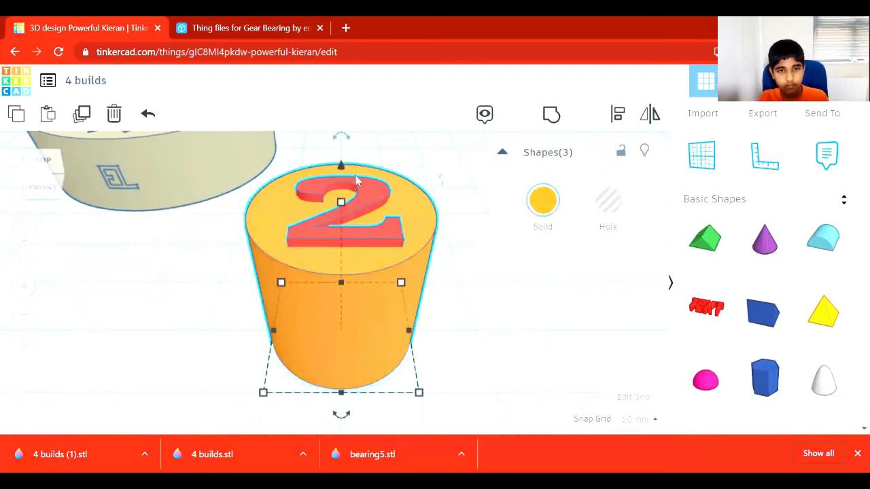
pyautogui.moveTo(341, 137); pyautogui.dragTo(447, 240)
pyautogui.click(30, 189)
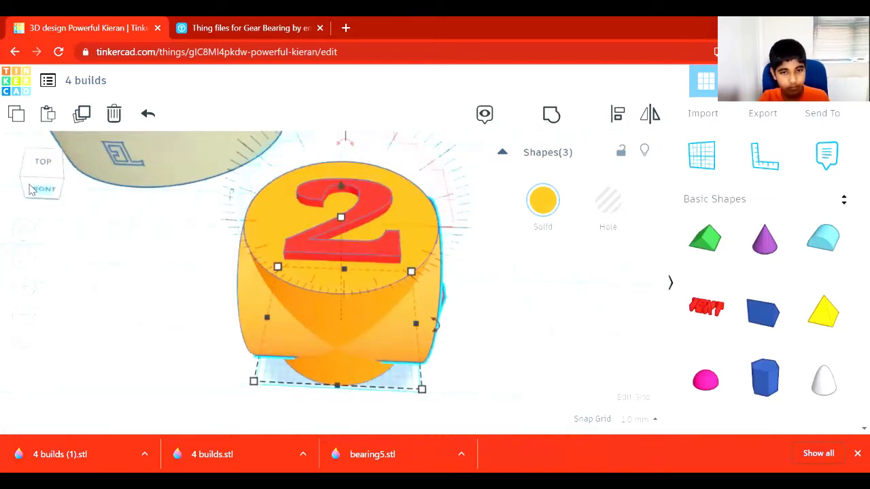
# Rotate the numeral 2 on the horizontal cylinder's right end -90° so it stands upright, and change its text to 3
pyautogui.moveTo(30, 189)
pyautogui.mouseDown()
pyautogui.moveTo(18, 177)
pyautogui.moveTo(41, 168)
pyautogui.moveTo(14, 174)
pyautogui.moveTo(23, 178)
pyautogui.mouseUp()
pyautogui.click(80, 184)
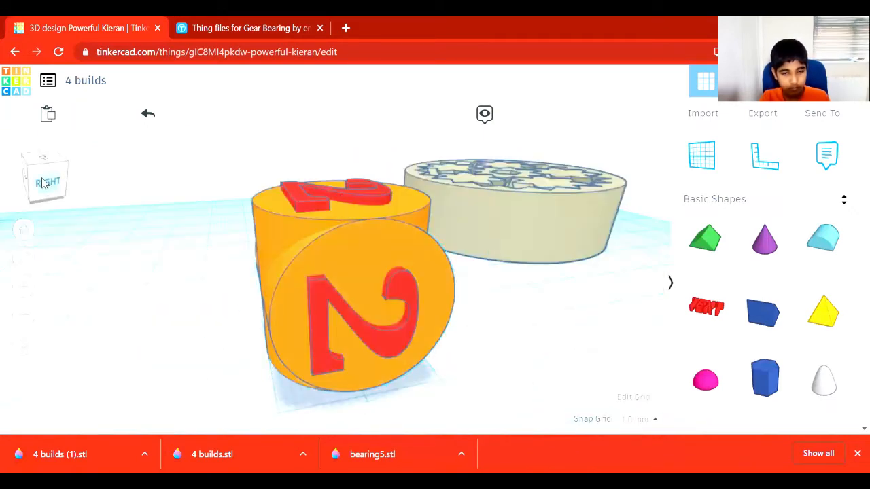
pyautogui.click(49, 179)
pyautogui.click(364, 314)
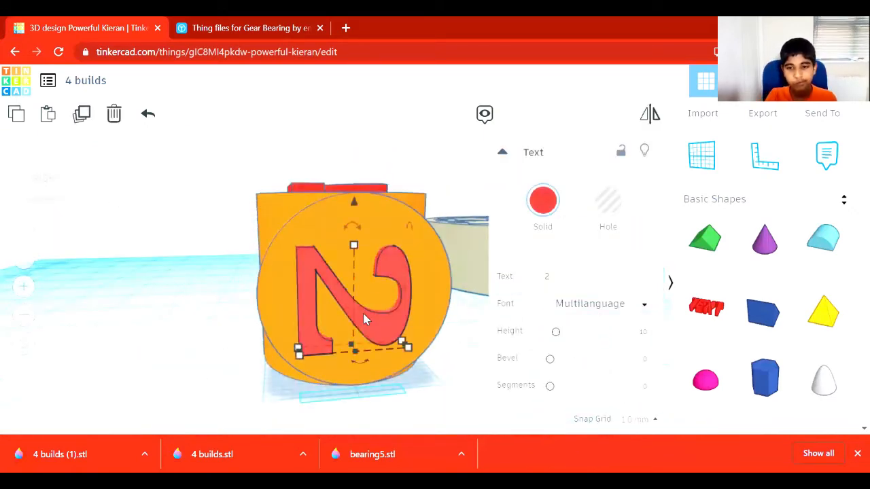
pyautogui.click(585, 276)
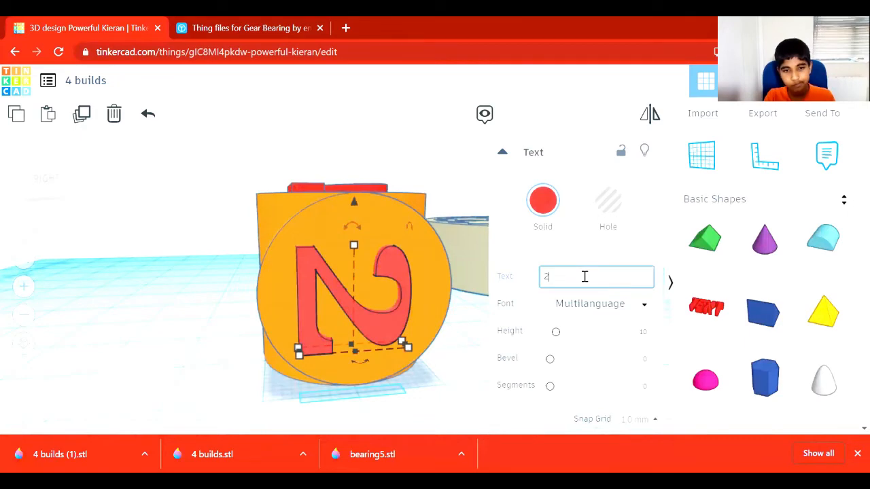
pyautogui.moveTo(48, 184)
pyautogui.mouseDown()
pyautogui.moveTo(60, 182)
pyautogui.moveTo(43, 178)
pyautogui.moveTo(45, 187)
pyautogui.mouseUp()
pyautogui.click(42, 185)
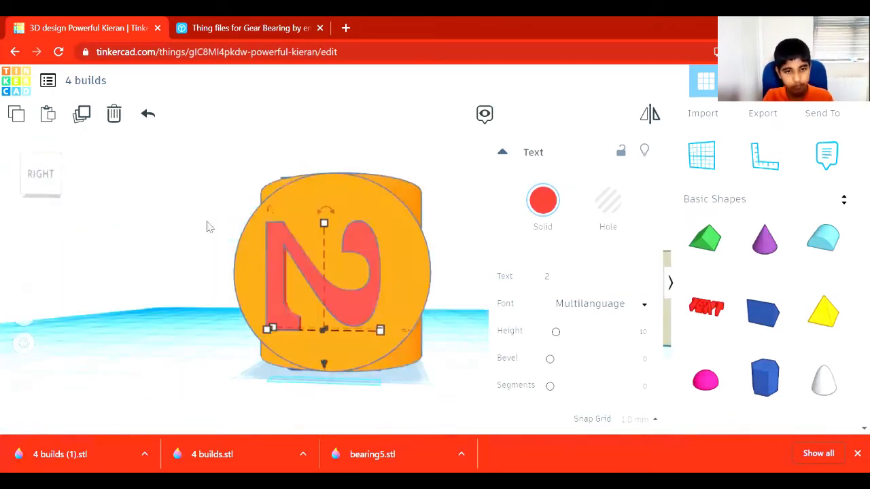
pyautogui.moveTo(326, 207); pyautogui.dragTo(257, 277)
pyautogui.click(585, 283)
pyautogui.press('BackSpace')
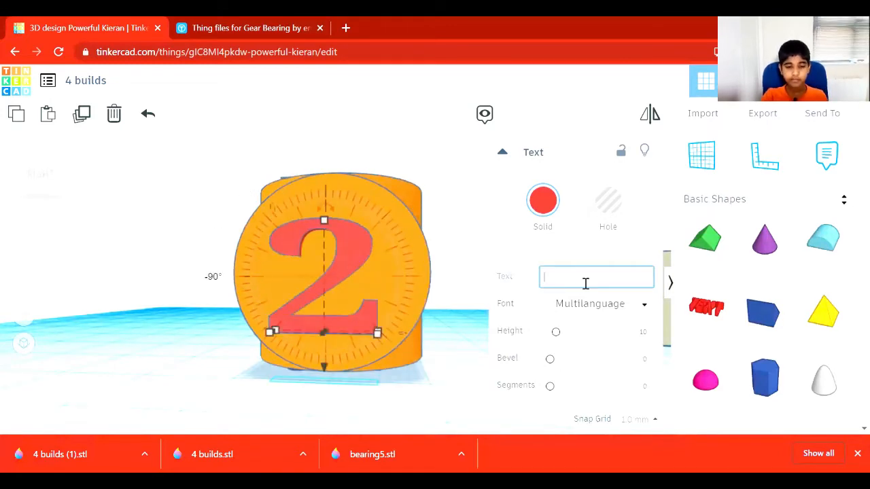
pyautogui.write('3')
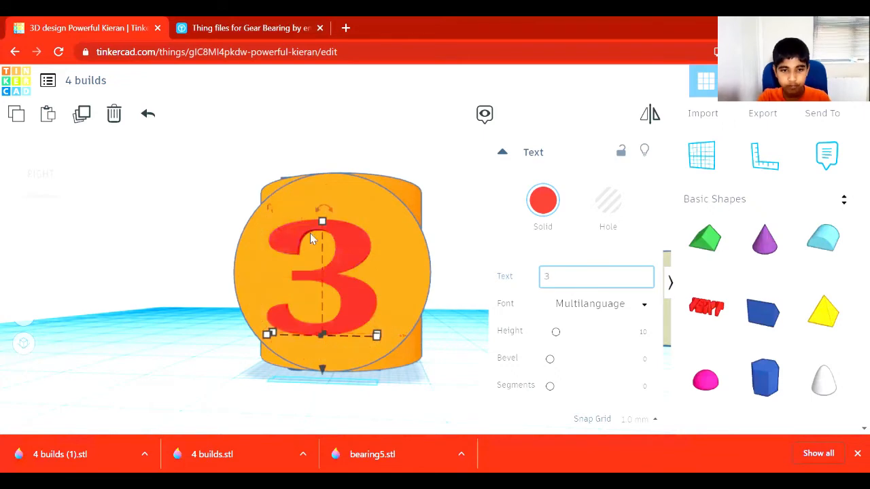
# Change the sideways numeral 5 on the horizontal cylinder's left end to 4
pyautogui.moveTo(35, 175); pyautogui.dragTo(78, 174)
pyautogui.click(329, 265)
pyautogui.moveTo(372, 238); pyautogui.dragTo(340, 239)
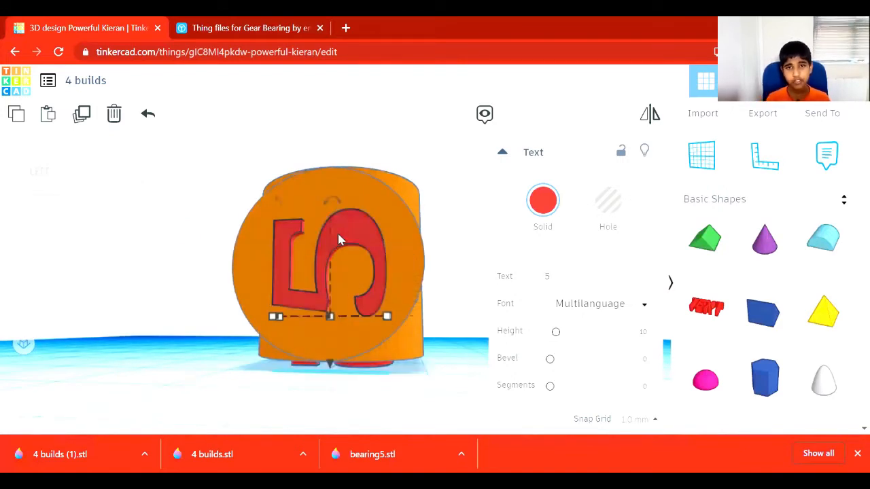
pyautogui.click(576, 269)
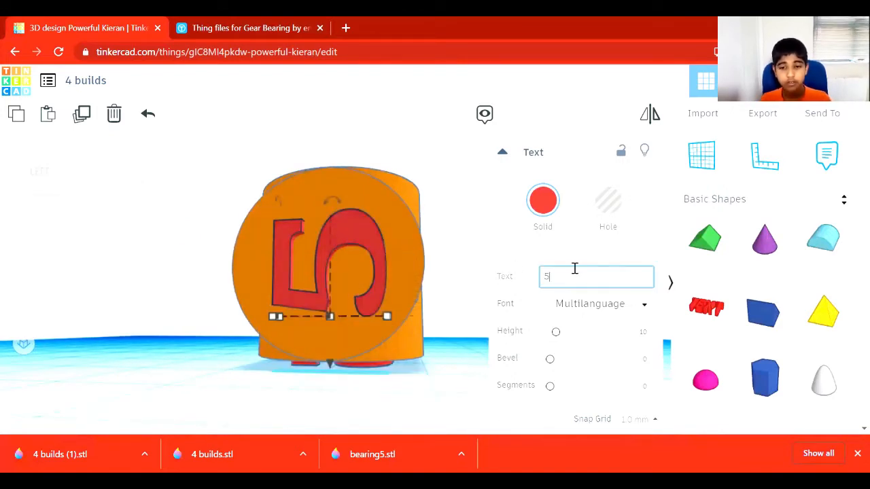
pyautogui.write('4')
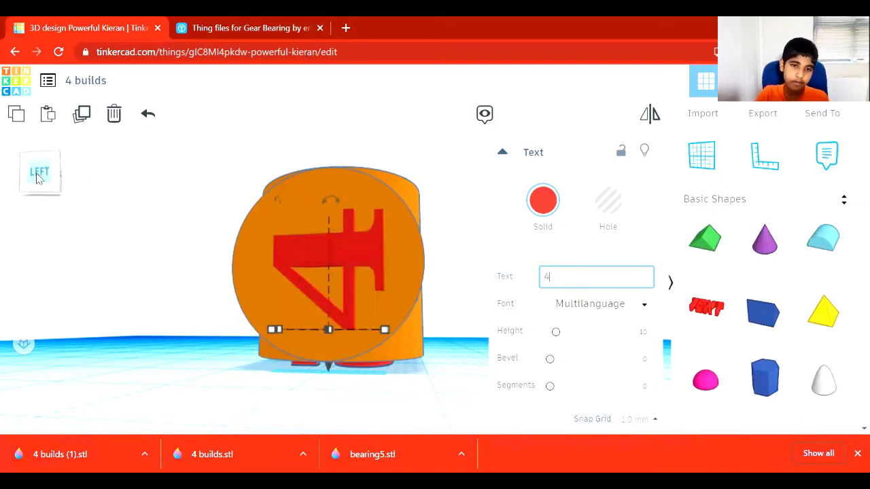
# Group the upright cylinder with its top and bottom numerals, and recolour the group yellow-orange
pyautogui.click(38, 177)
pyautogui.moveTo(38, 173); pyautogui.dragTo(92, 177)
pyautogui.moveTo(36, 158)
pyautogui.mouseDown()
pyautogui.moveTo(29, 151)
pyautogui.moveTo(40, 154)
pyautogui.mouseUp()
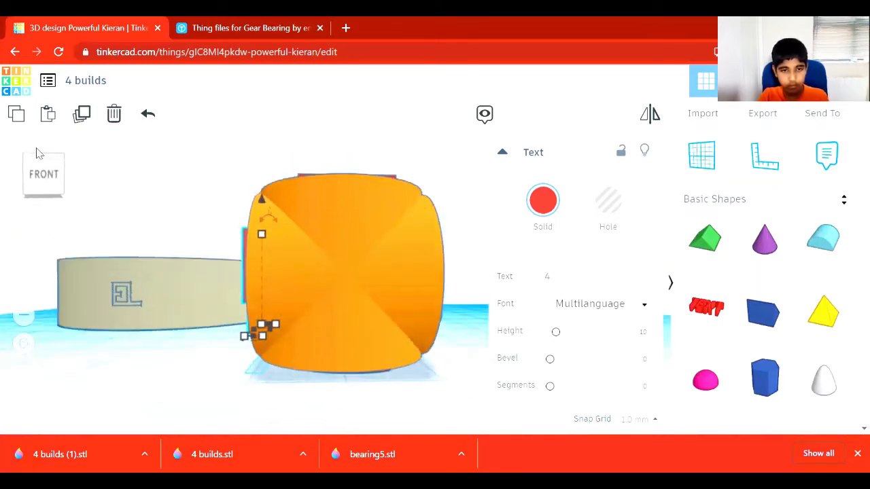
pyautogui.click(339, 196)
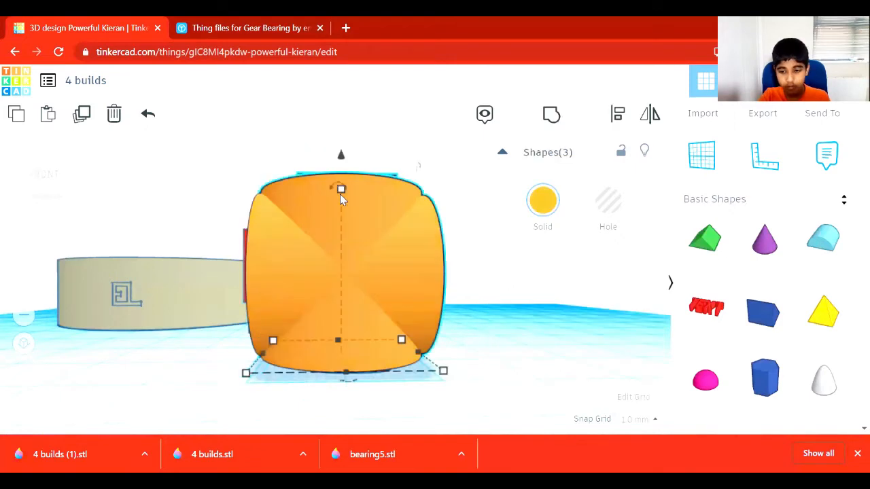
pyautogui.click(349, 155)
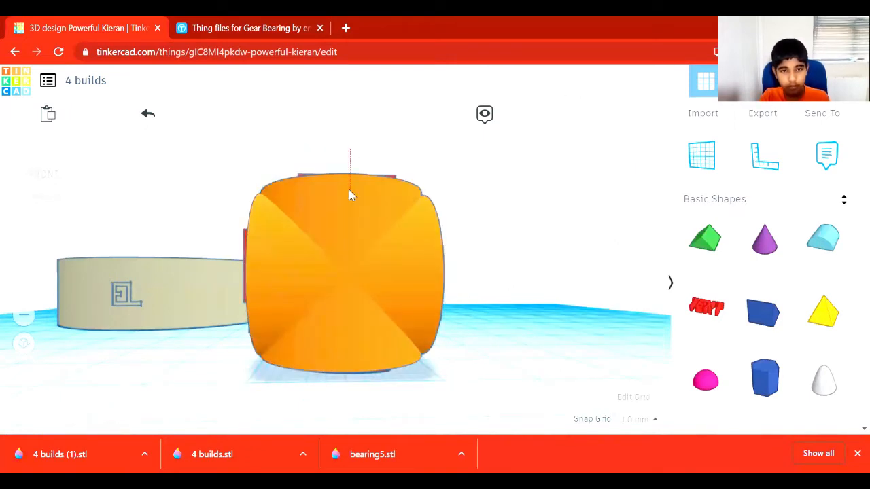
pyautogui.moveTo(349, 189); pyautogui.dragTo(349, 189)
pyautogui.click(544, 121)
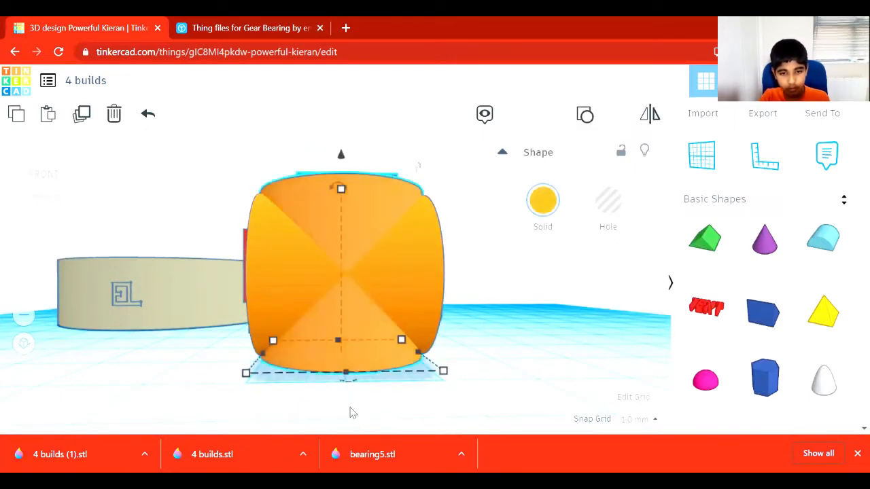
pyautogui.moveTo(350, 408); pyautogui.dragTo(342, 369)
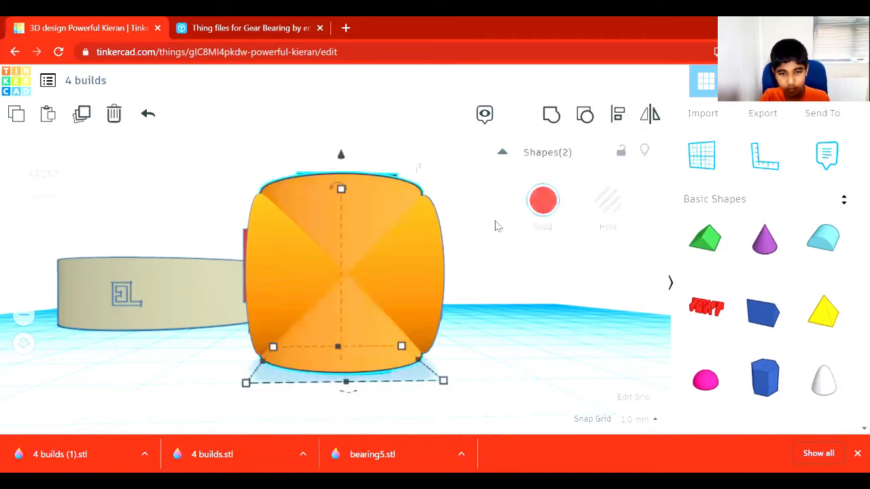
pyautogui.click(552, 113)
pyautogui.click(534, 224)
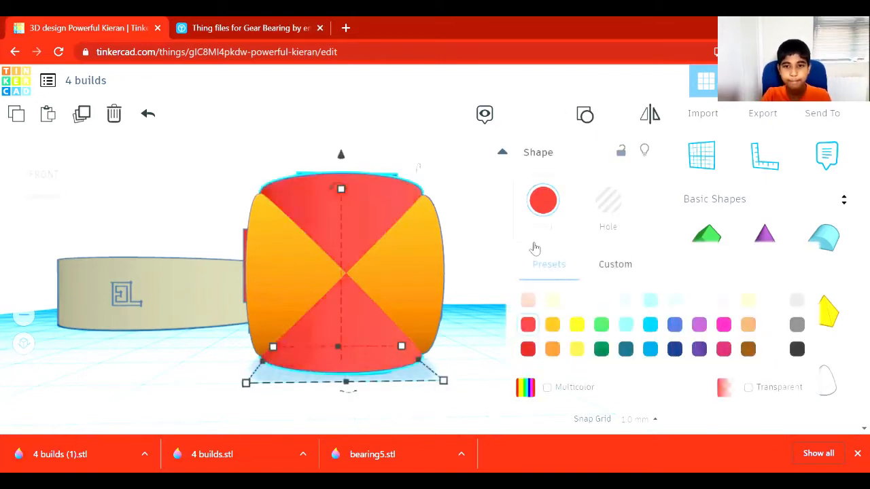
pyautogui.click(552, 325)
# Hide the grouped upright cylinder so that only the horizontal cylinder and its numerals are shown
pyautogui.click(45, 188)
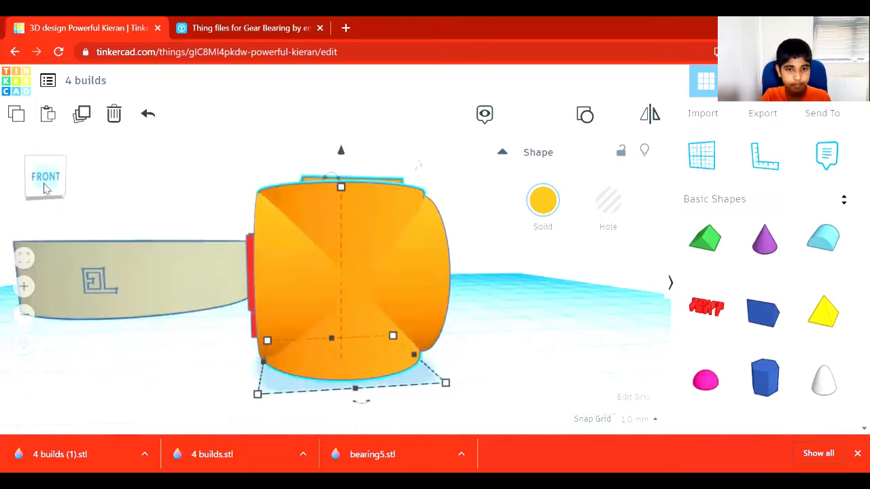
pyautogui.moveTo(44, 183); pyautogui.dragTo(91, 215)
pyautogui.click(159, 278)
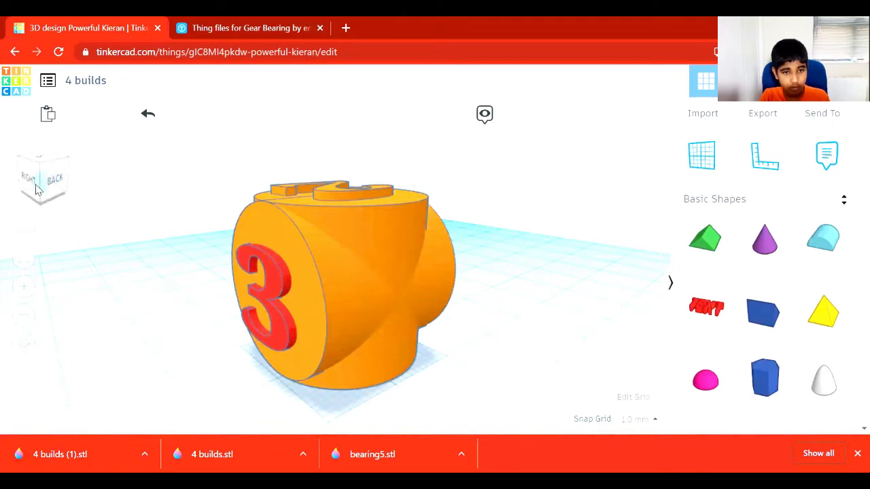
pyautogui.click(42, 189)
pyautogui.click(361, 236)
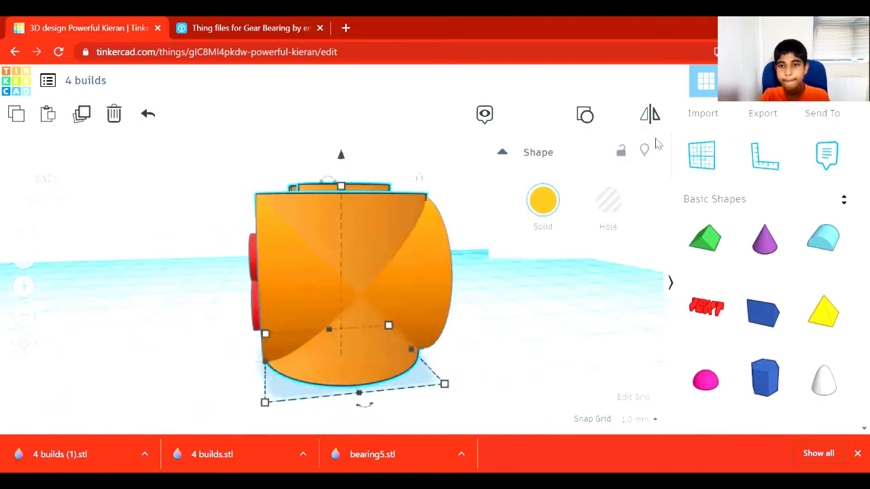
pyautogui.click(652, 149)
# Duplicate the horizontal cylinder with its numerals, rotate the copy -90° about the vertical axis, and unhide the upright group
pyautogui.moveTo(260, 159); pyautogui.dragTo(516, 331)
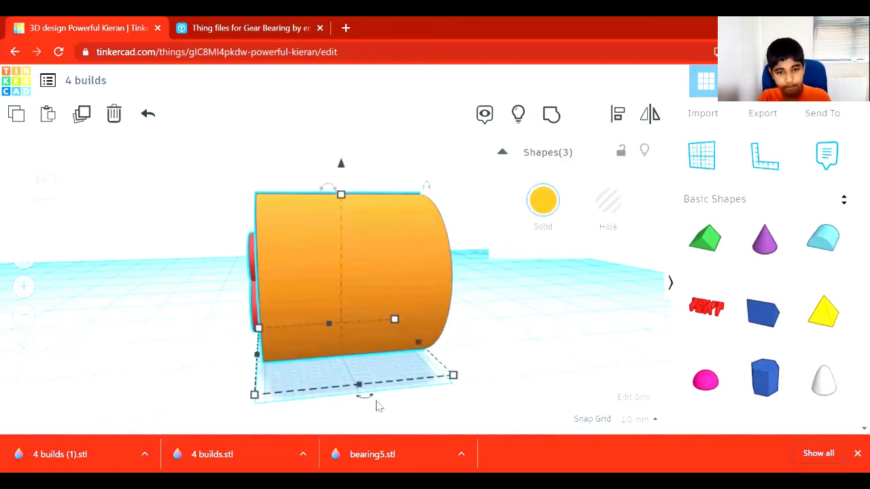
pyautogui.moveTo(363, 400); pyautogui.dragTo(447, 352)
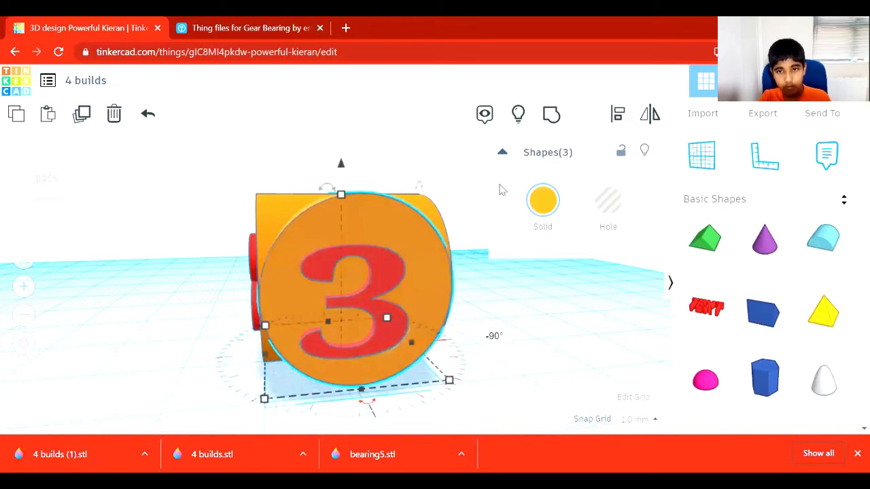
pyautogui.click(518, 114)
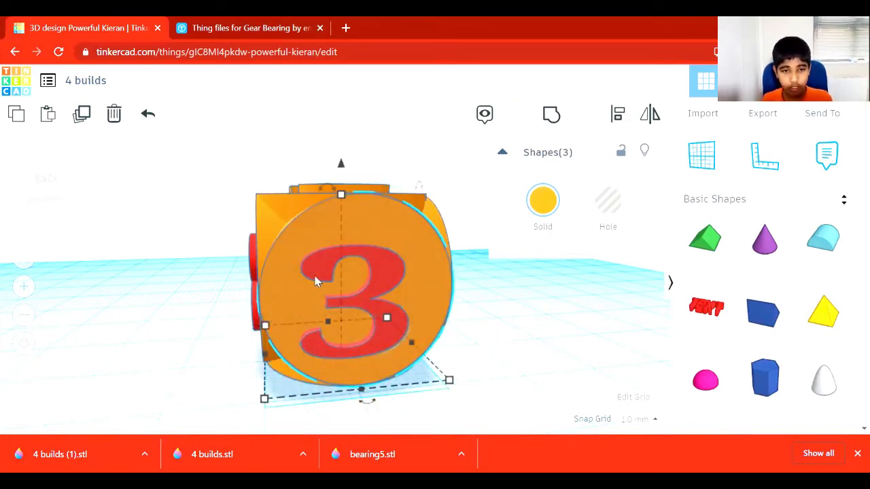
# Change the numeral 3 on the new cylinder's back end to 6
pyautogui.click(103, 237)
pyautogui.click(318, 264)
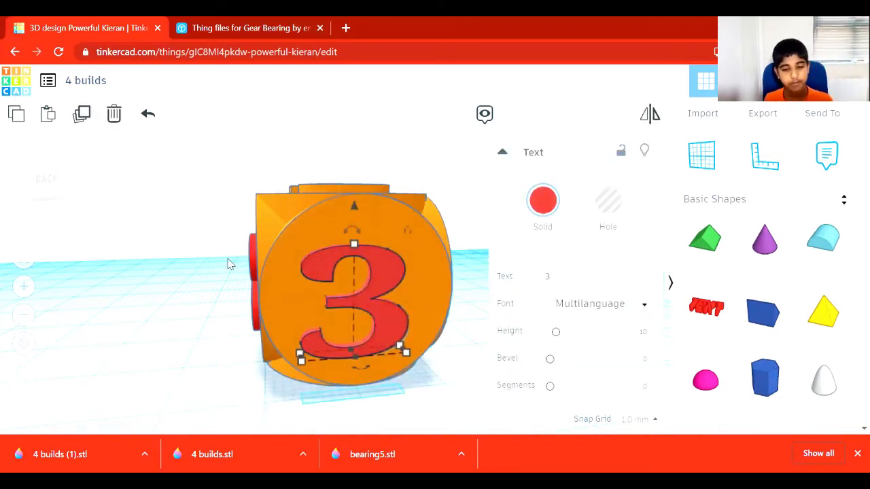
pyautogui.click(635, 267)
pyautogui.press('BackSpace')
pyautogui.write('6')
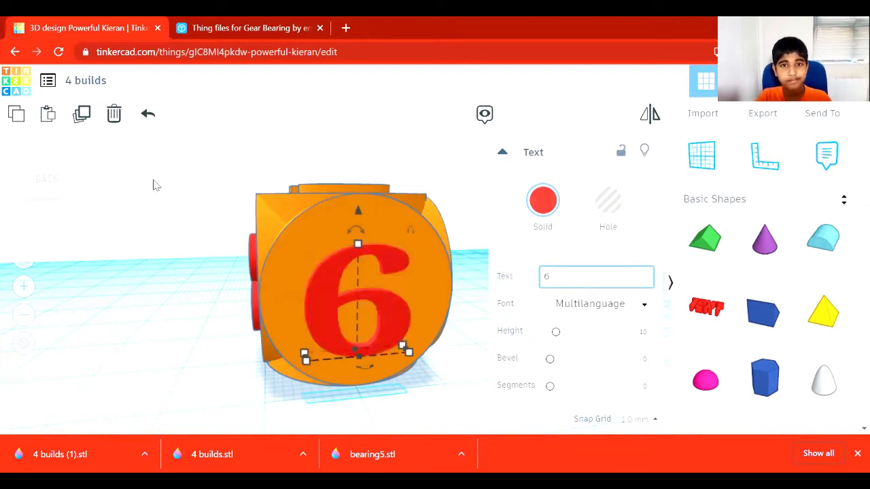
# Change the numeral on the die's front face to 1 and rotate it -90° so it stands upright
pyautogui.moveTo(45, 176); pyautogui.dragTo(360, 362)
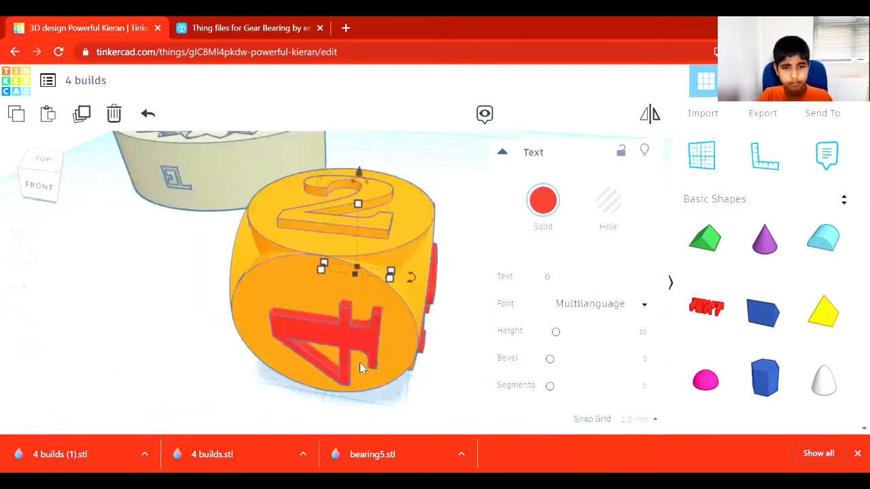
pyautogui.click(327, 332)
pyautogui.click(563, 276)
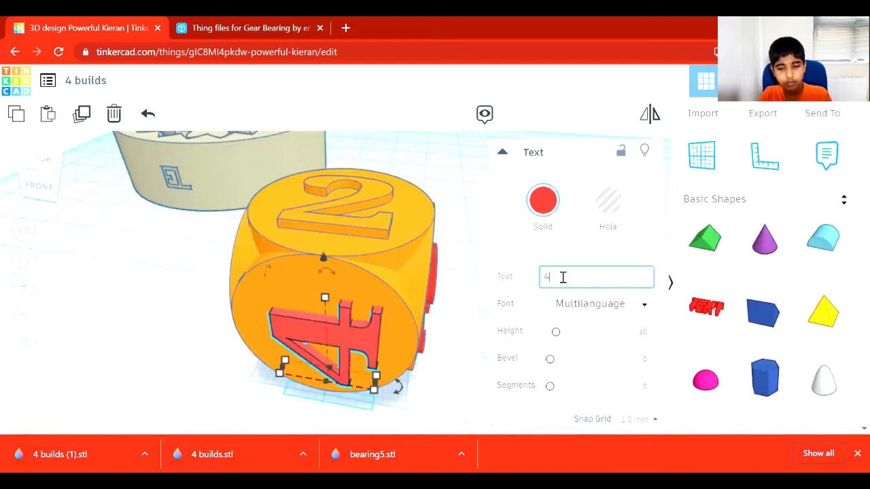
pyautogui.press('BackSpace')
pyautogui.write('1')
pyautogui.moveTo(50, 181); pyautogui.dragTo(42, 165)
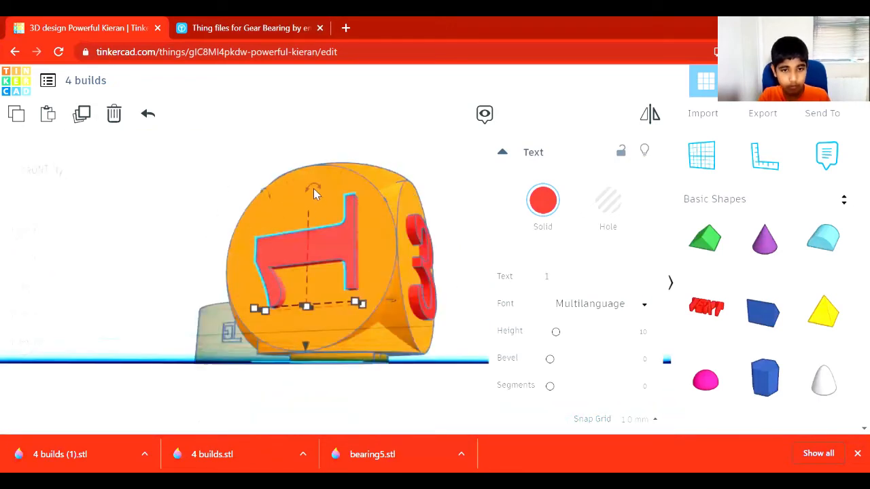
pyautogui.moveTo(314, 189); pyautogui.dragTo(281, 262)
# Group all the cylinders and numerals of the die into one shape, and move the die across the workplane
pyautogui.moveTo(54, 165); pyautogui.dragTo(82, 164)
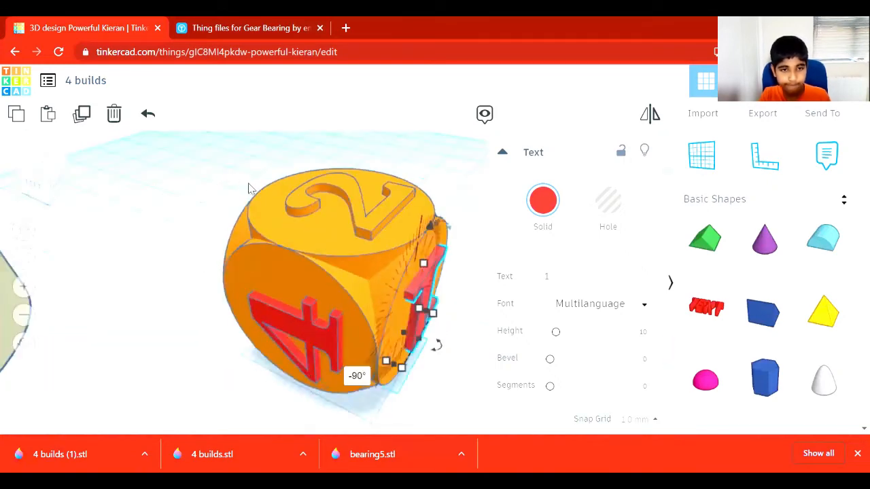
pyautogui.hotkey('ctrl', 'a')
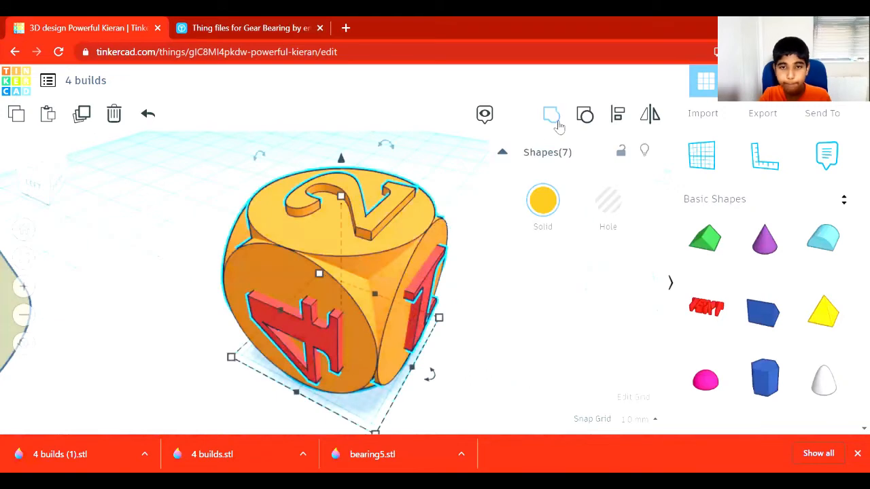
pyautogui.click(551, 115)
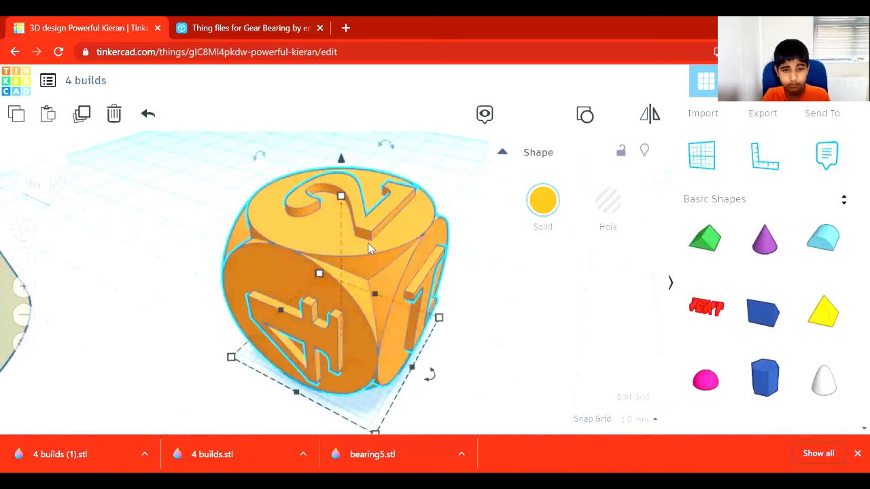
pyautogui.moveTo(367, 243); pyautogui.dragTo(209, 175)
pyautogui.click(164, 275)
# Switch the shape library to Design Starters and show its Geometric category
pyautogui.scroll(-5, 164, 275)
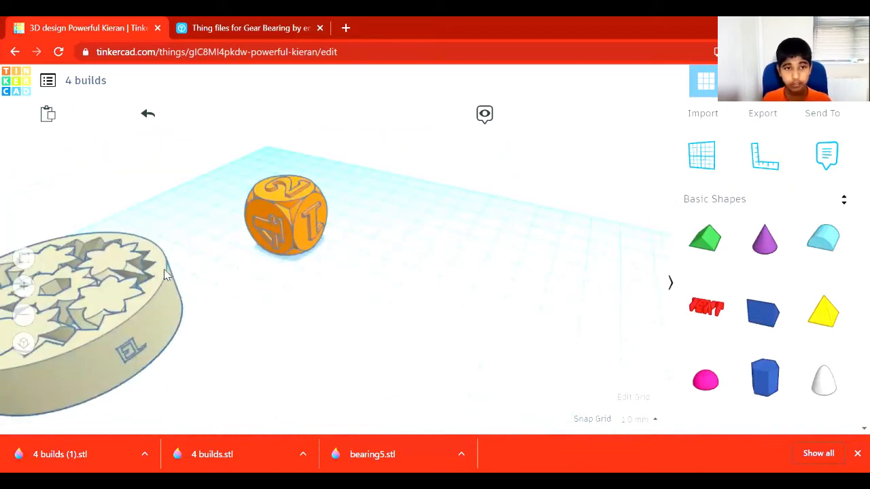
pyautogui.scroll(2, 42, 188)
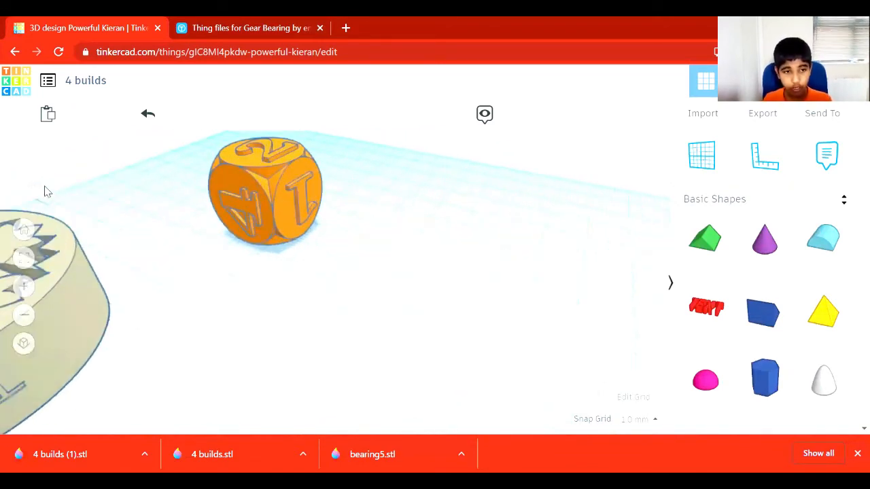
pyautogui.scroll(2, 43, 190)
pyautogui.moveTo(43, 189); pyautogui.dragTo(334, 250)
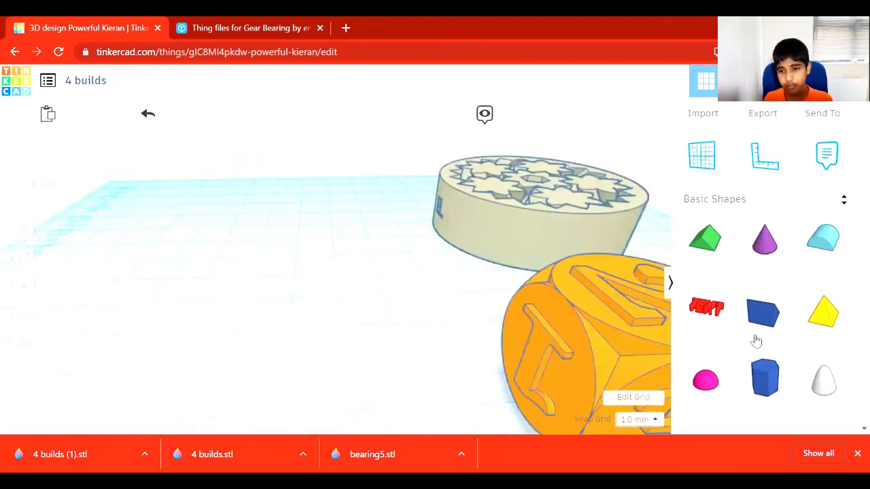
pyautogui.scroll(3, 754, 340)
pyautogui.click(757, 197)
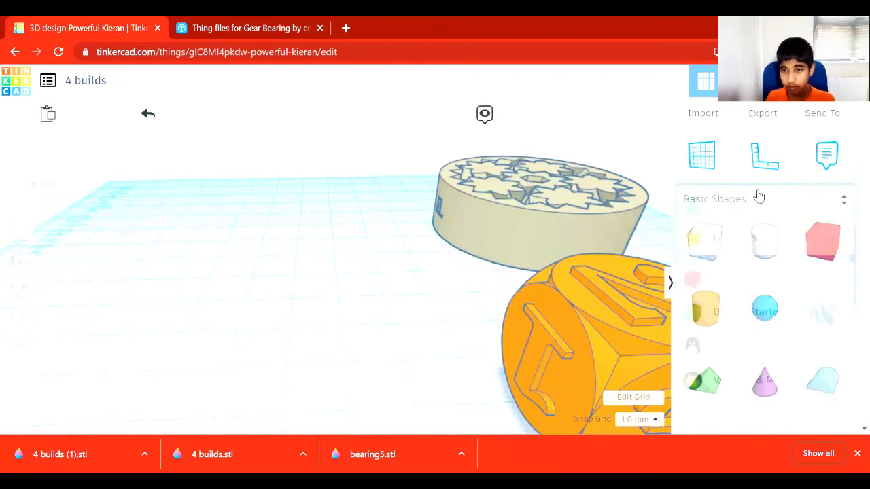
pyautogui.click(715, 294)
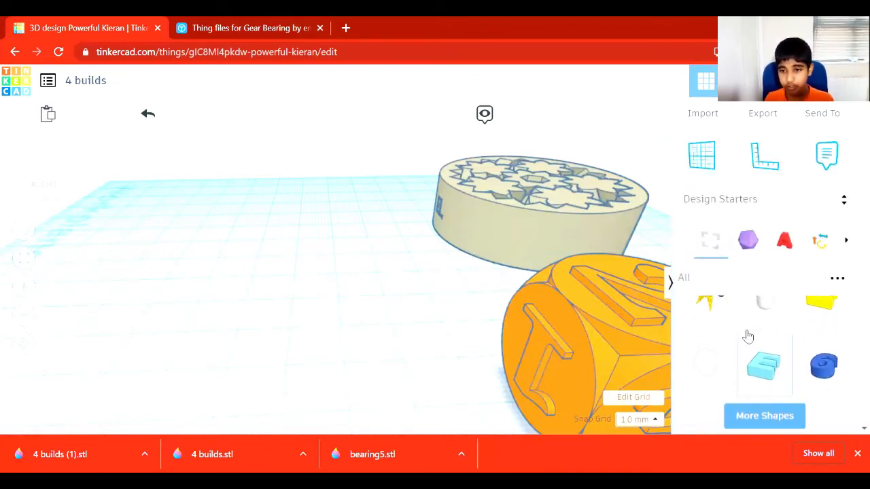
pyautogui.click(748, 240)
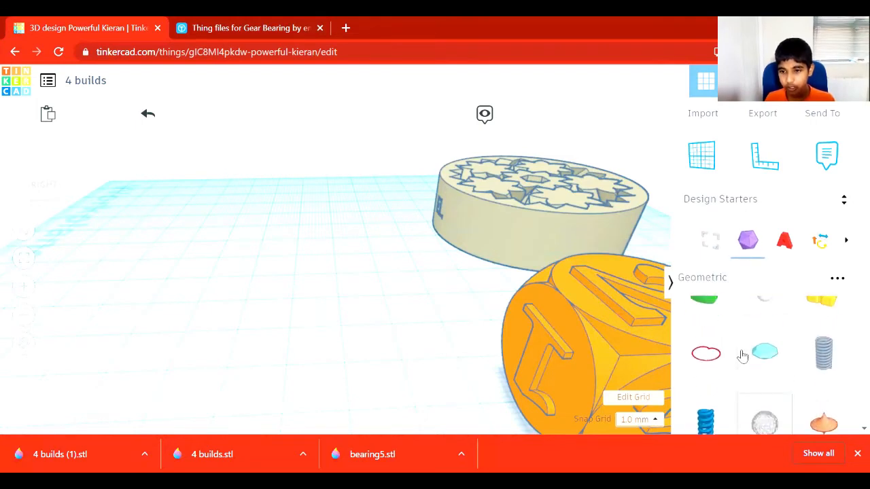
# Place a Box frame from the Geometric shapes on the empty part of the workplane beside the bearing and die
pyautogui.scroll(-1, 742, 356)
pyautogui.click(752, 415)
pyautogui.scroll(-2, 753, 415)
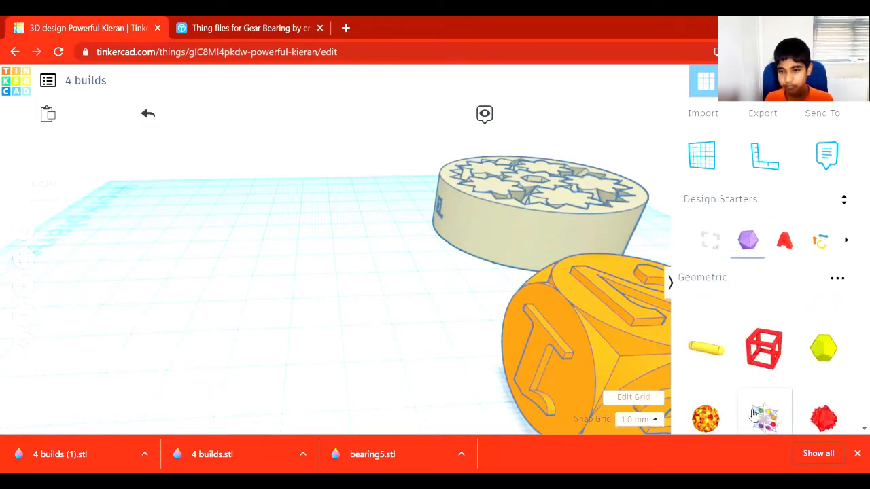
pyautogui.scroll(2, 754, 381)
pyautogui.moveTo(764, 361); pyautogui.dragTo(297, 330)
pyautogui.moveTo(313, 265); pyautogui.dragTo(323, 269)
pyautogui.click(150, 224)
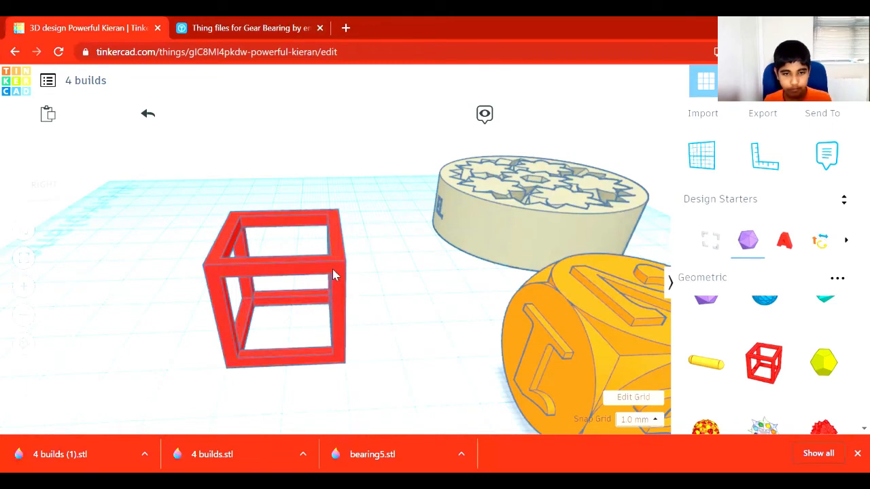
pyautogui.click(334, 275)
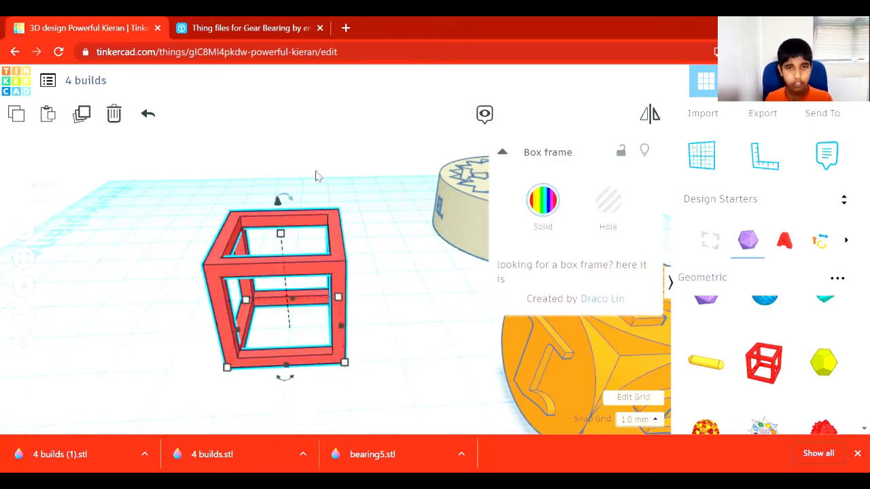
pyautogui.moveTo(226, 365)
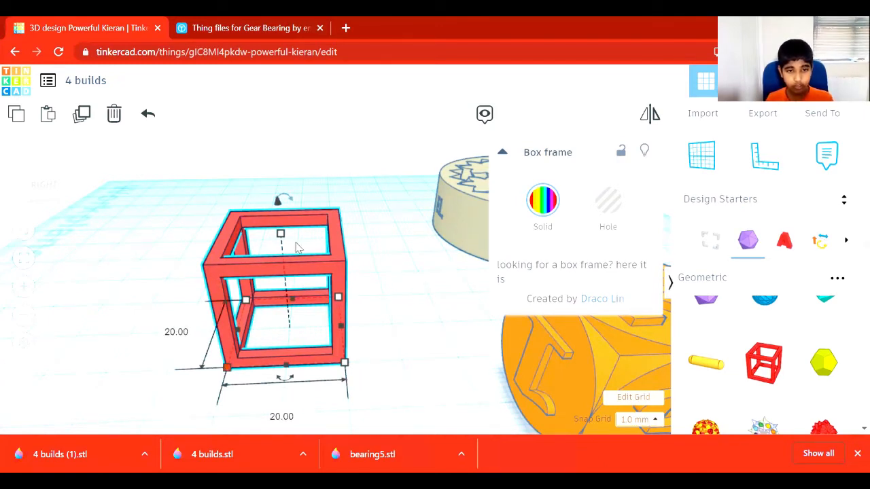
# Switch the shape library to Basic Shapes and place a Sphere inside the red box frame
pyautogui.click(725, 197)
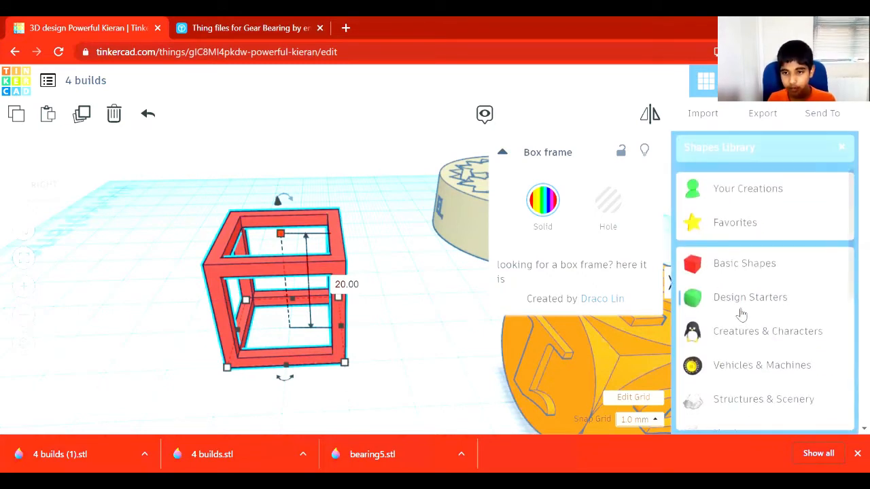
pyautogui.click(731, 266)
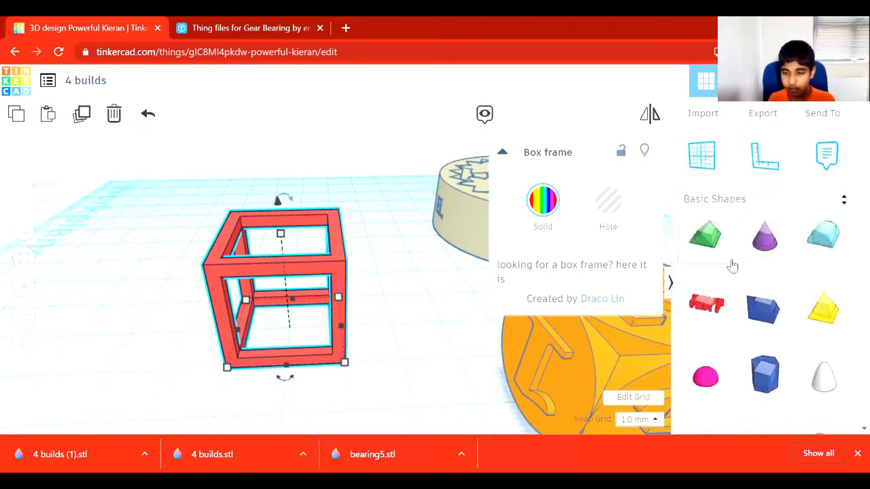
pyautogui.scroll(-3, 758, 323)
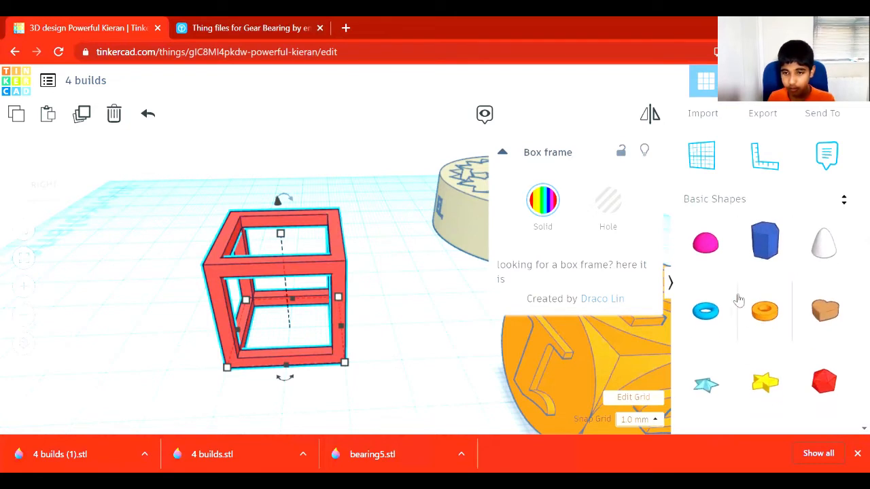
pyautogui.scroll(-2, 773, 349)
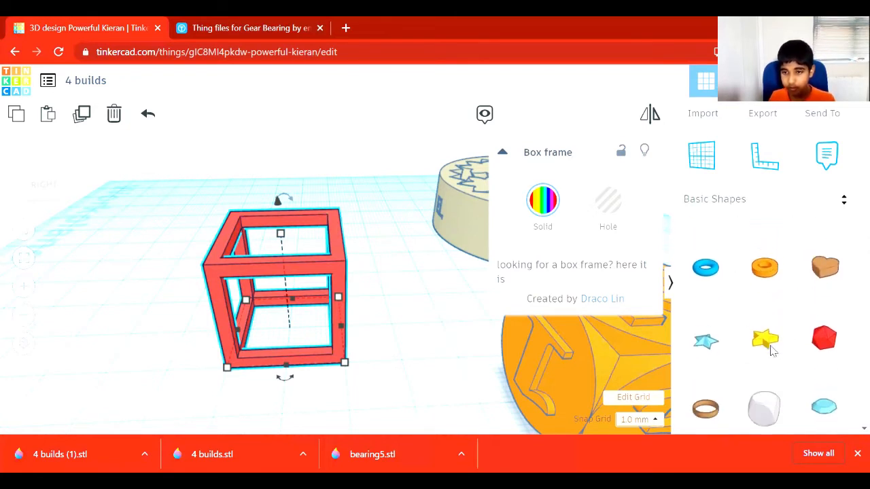
pyautogui.scroll(2, 773, 349)
pyautogui.scroll(-2, 773, 349)
pyautogui.scroll(3, 773, 350)
pyautogui.scroll(3, 773, 349)
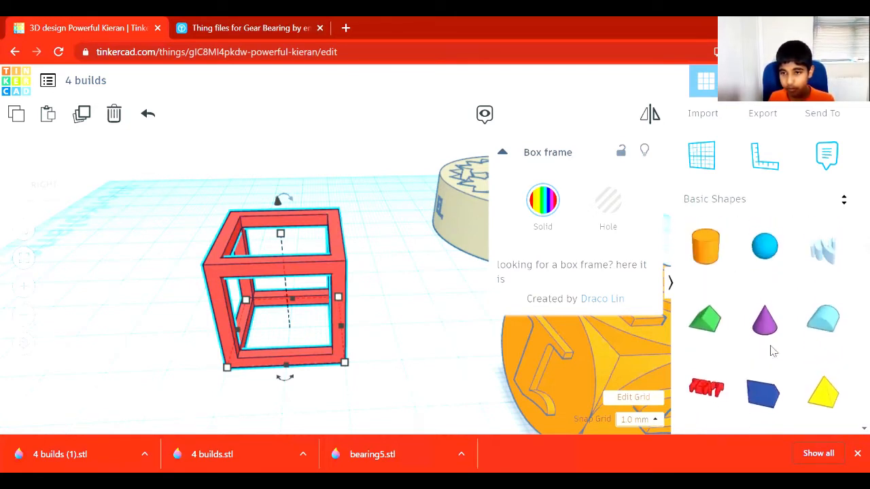
pyautogui.click(235, 307)
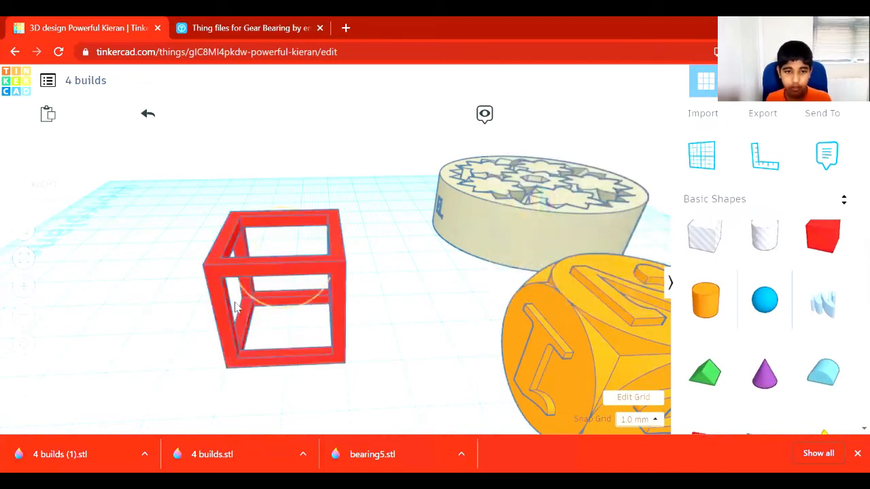
pyautogui.click(289, 328)
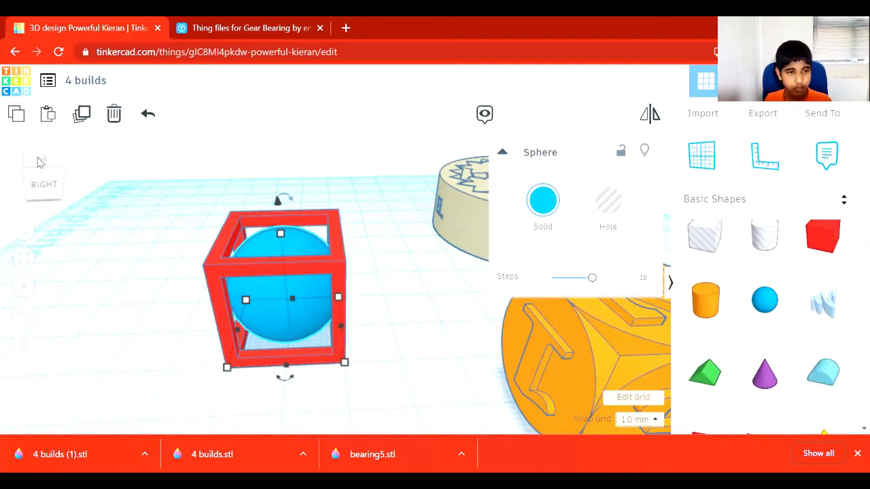
# Smooth the sphere inside the box frame by setting its Steps to 24
pyautogui.moveTo(33, 173); pyautogui.dragTo(54, 175)
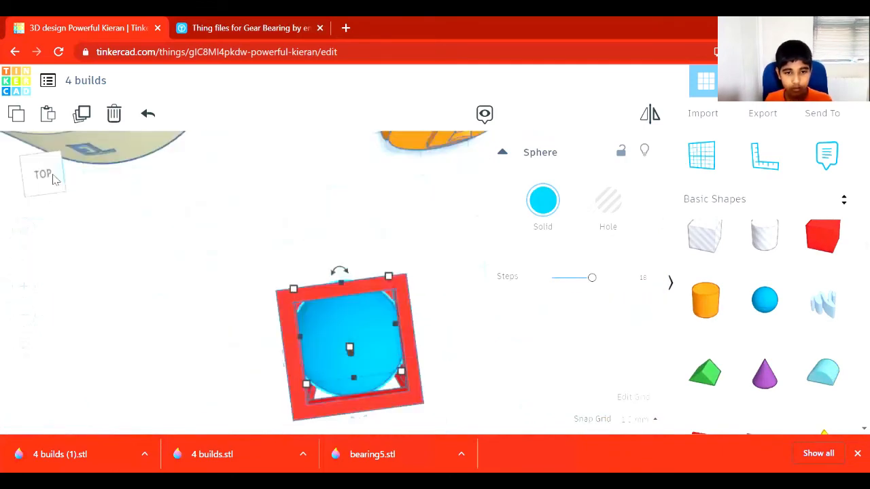
pyautogui.moveTo(322, 431); pyautogui.dragTo(292, 367, button='right')
pyautogui.click(255, 333)
pyautogui.press('f')
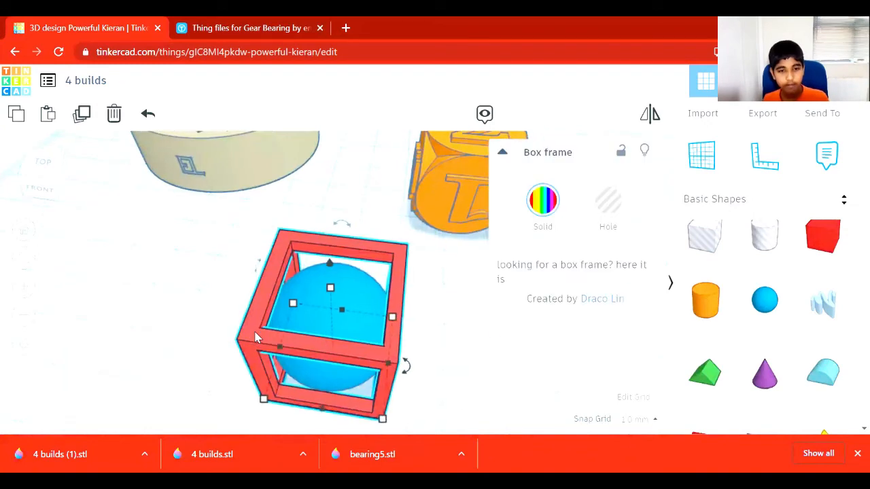
pyautogui.moveTo(36, 159); pyautogui.dragTo(52, 183)
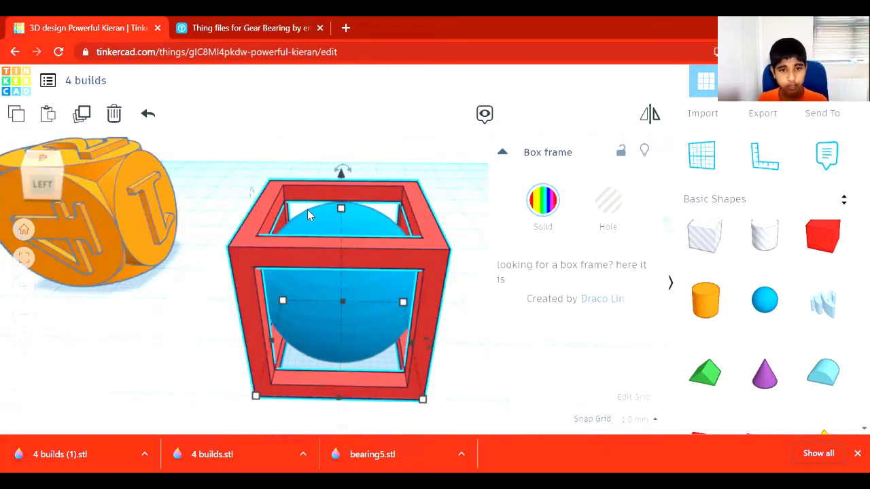
pyautogui.click(341, 208)
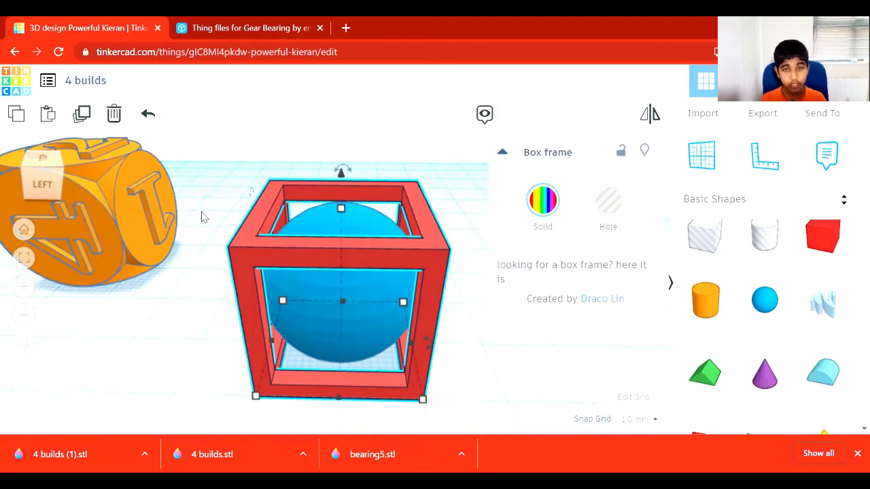
pyautogui.click(189, 362)
pyautogui.click(331, 315)
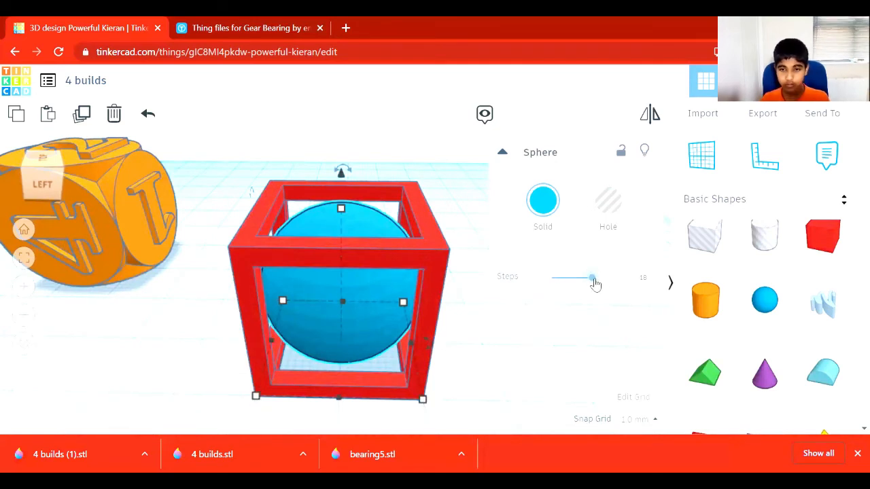
pyautogui.moveTo(595, 284); pyautogui.dragTo(609, 279)
# Select the sphere and box frame together and check their alignment with the Align tool
pyautogui.click(38, 187)
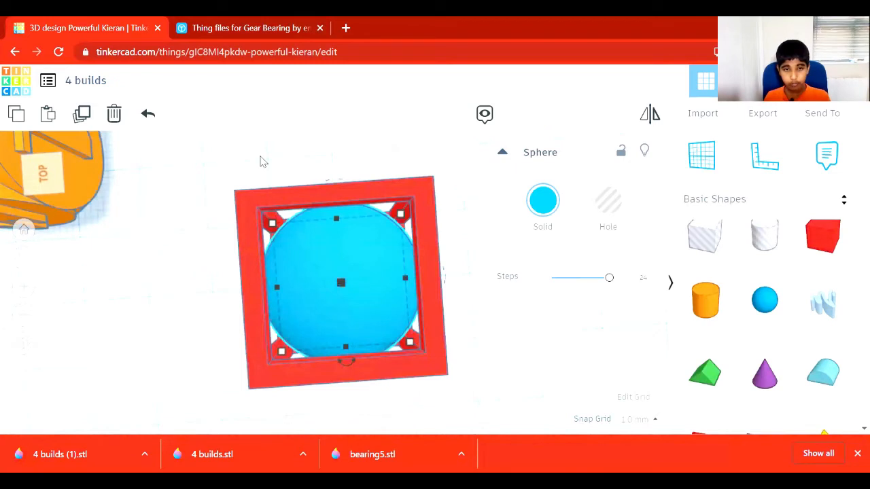
pyautogui.moveTo(260, 161); pyautogui.dragTo(391, 203)
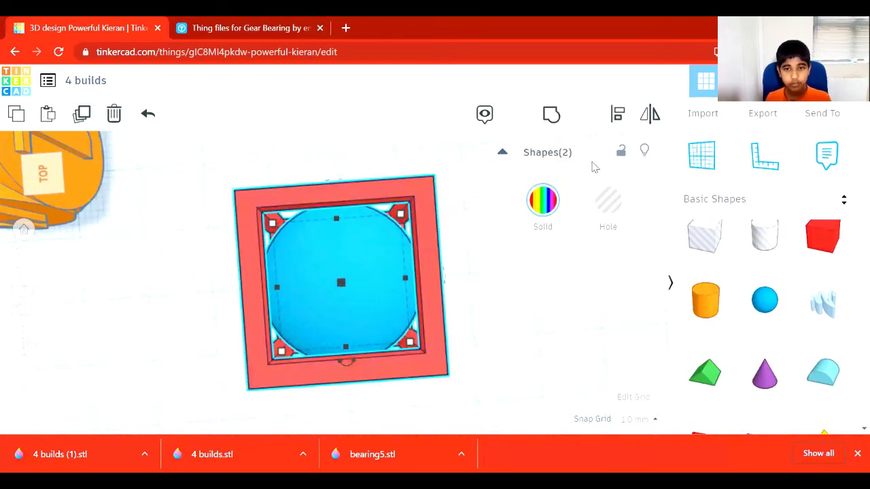
pyautogui.click(32, 171)
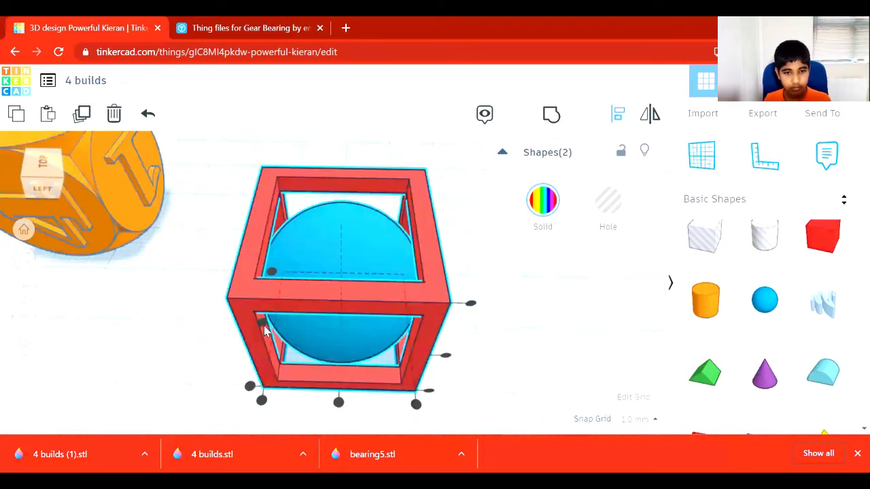
pyautogui.moveTo(234, 185); pyautogui.dragTo(517, 321)
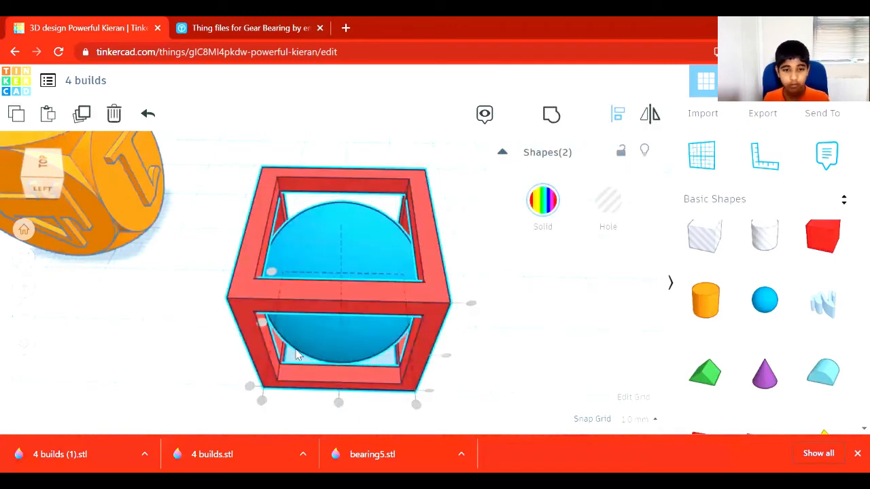
pyautogui.click(200, 353)
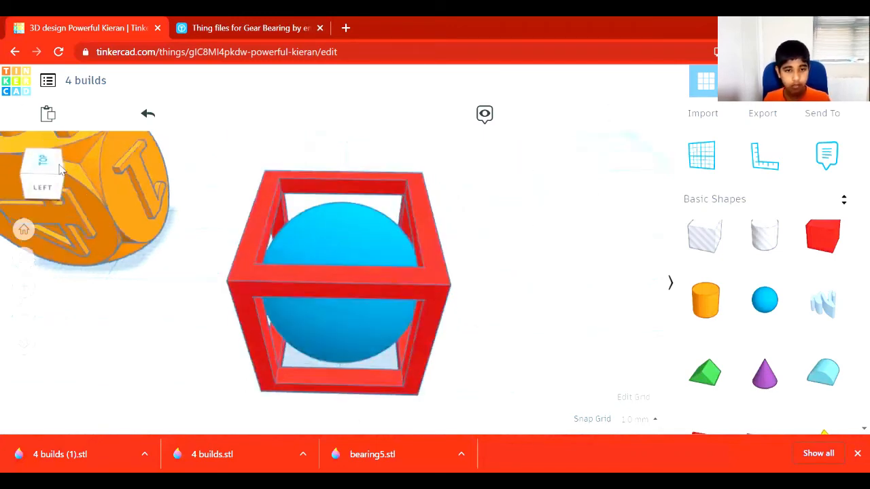
# Inspect the sphere inside the box frame from several sides and from above
pyautogui.click(61, 185)
pyautogui.moveTo(62, 180); pyautogui.dragTo(11, 177)
pyautogui.click(43, 175)
pyautogui.click(31, 180)
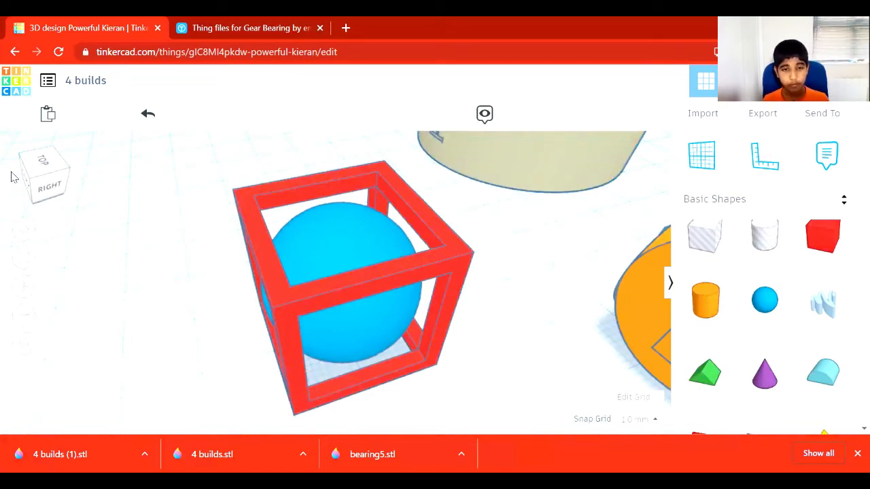
pyautogui.click(45, 181)
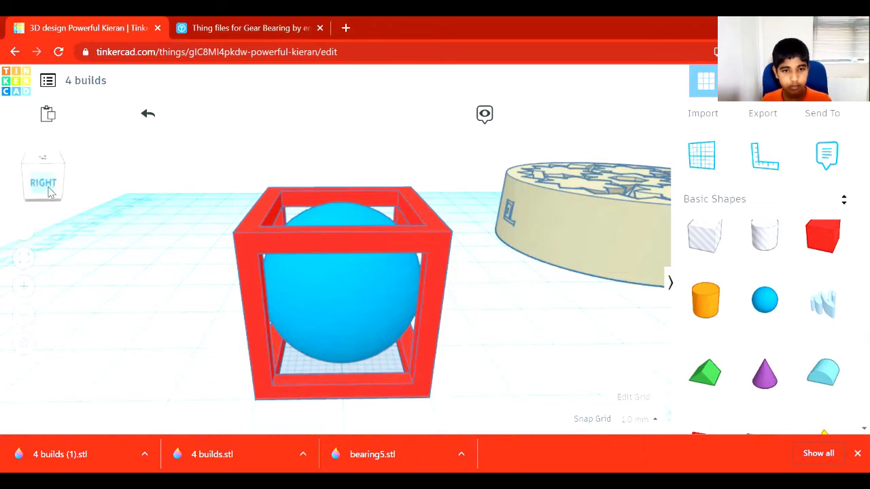
pyautogui.moveTo(49, 192); pyautogui.dragTo(62, 200)
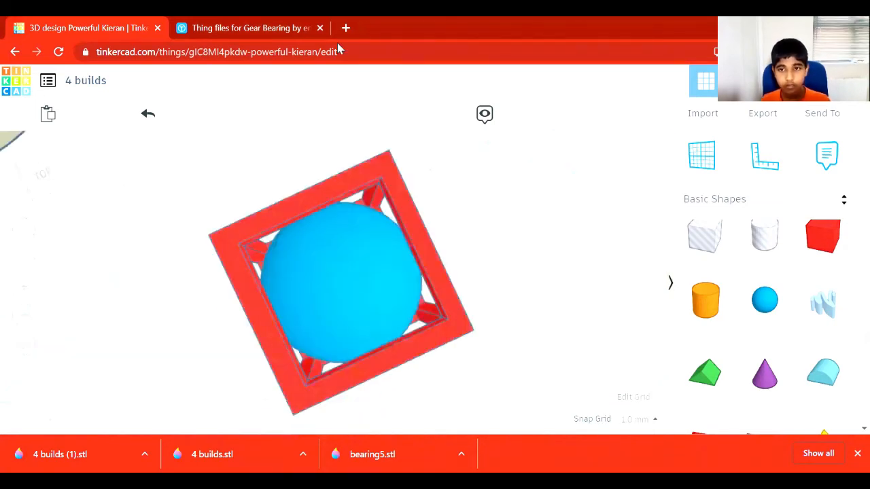